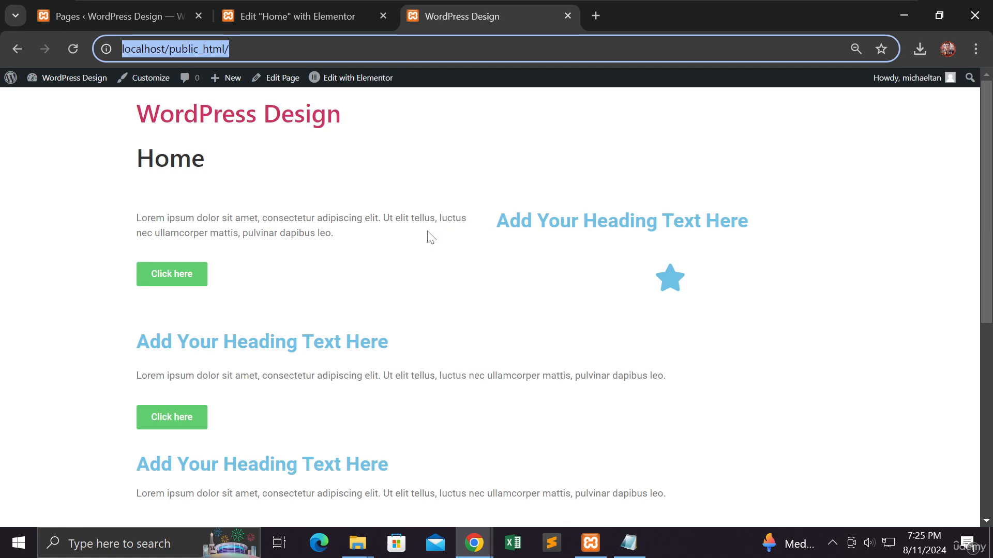
# Step: Switch to the File Explorer window showing the Downloads folder with the images zip archive
pyautogui.click(355, 549)
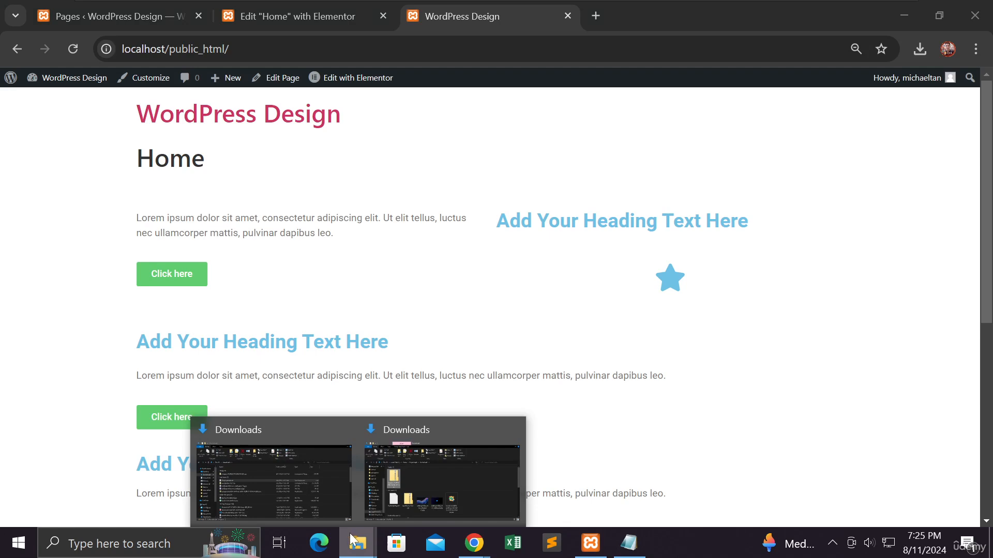
pyautogui.click(442, 470)
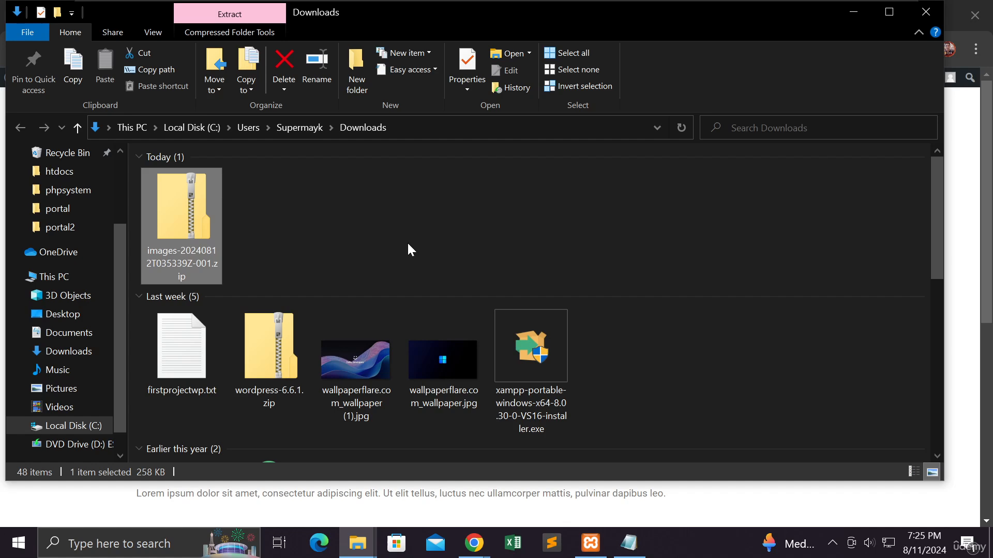
pyautogui.rightClick(202, 221)
pyautogui.click(444, 219)
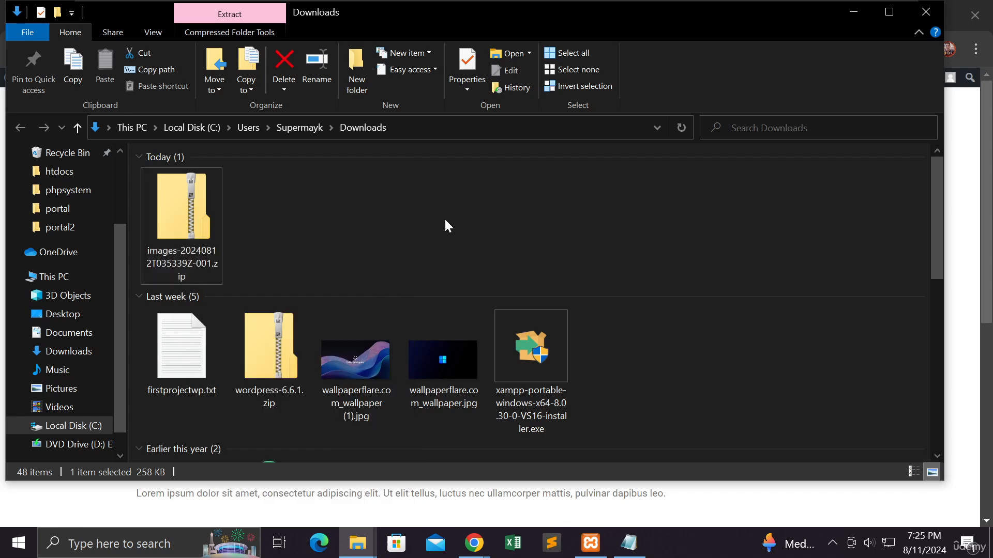
pyautogui.rightClick(206, 226)
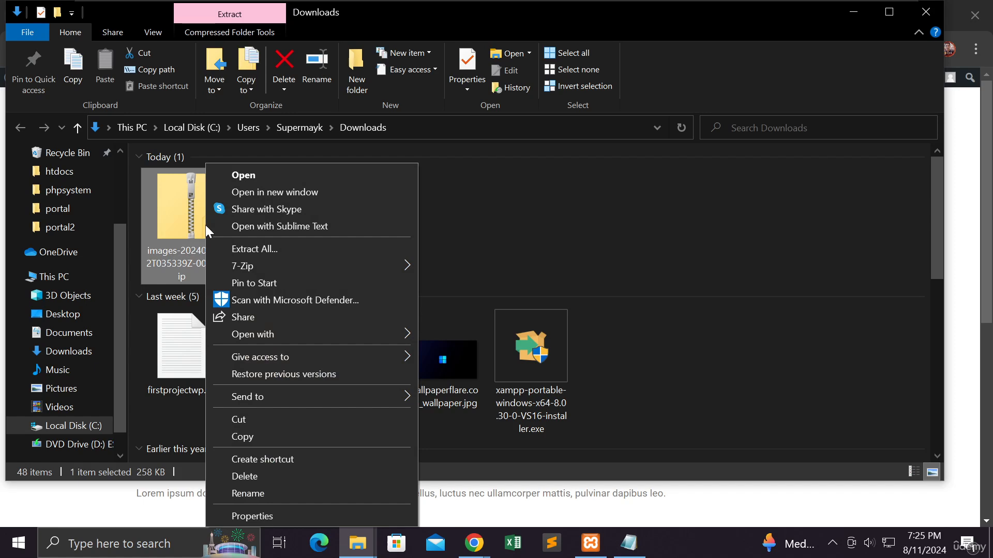
pyautogui.moveTo(275, 266)
pyautogui.click(441, 217)
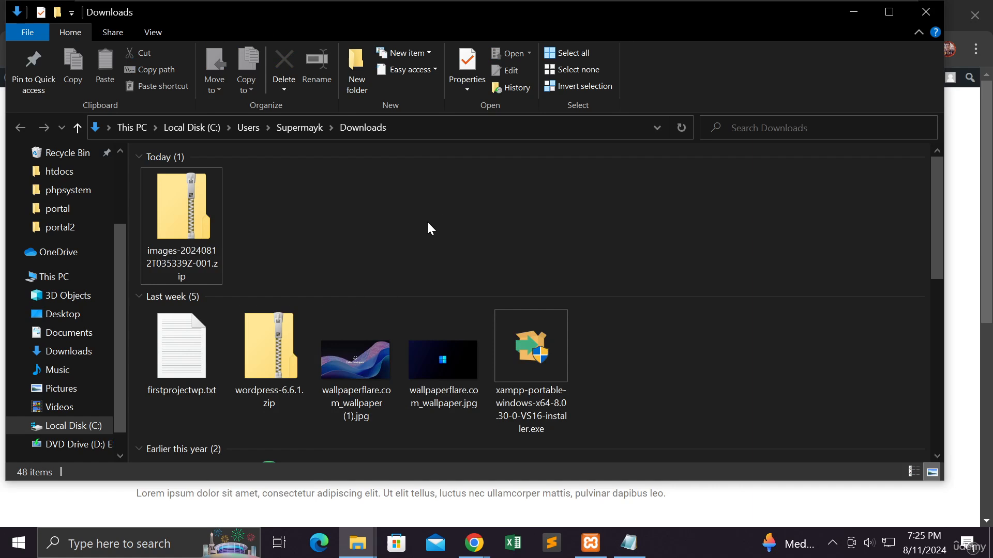
pyautogui.rightClick(201, 226)
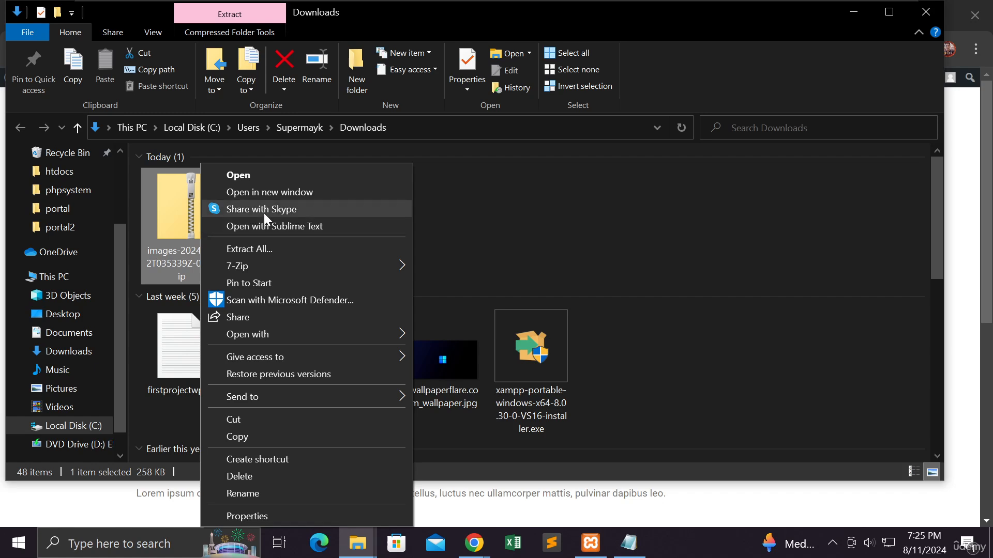
pyautogui.click(275, 249)
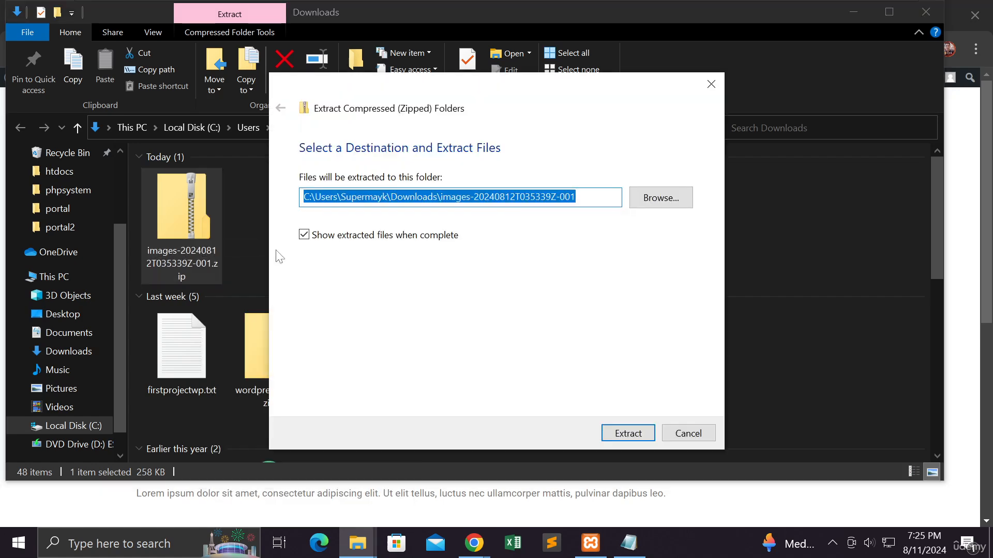
pyautogui.click(668, 439)
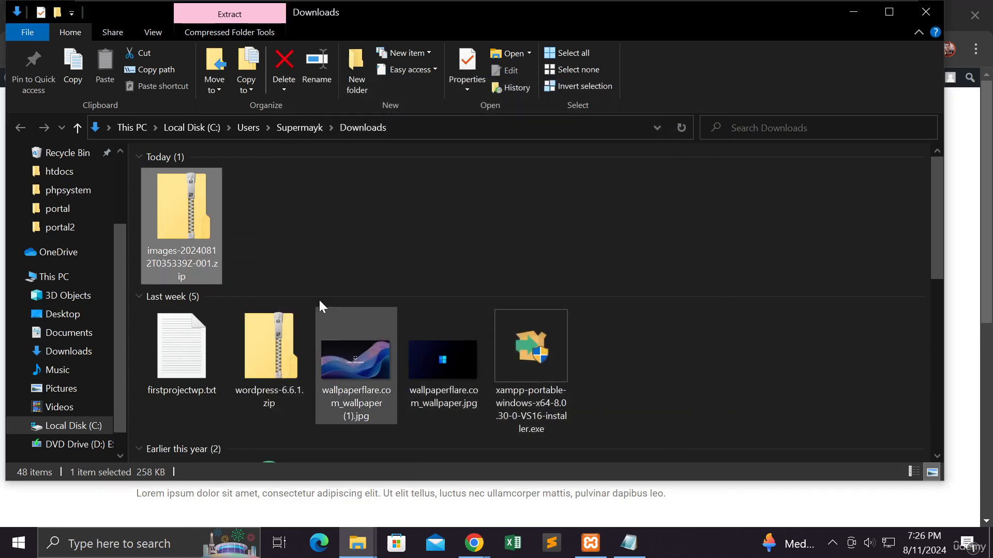
# Step: Copy the images folder out of images-20240812T035339Z-001.zip and paste it into the Downloads folder
pyautogui.doubleClick(185, 223)
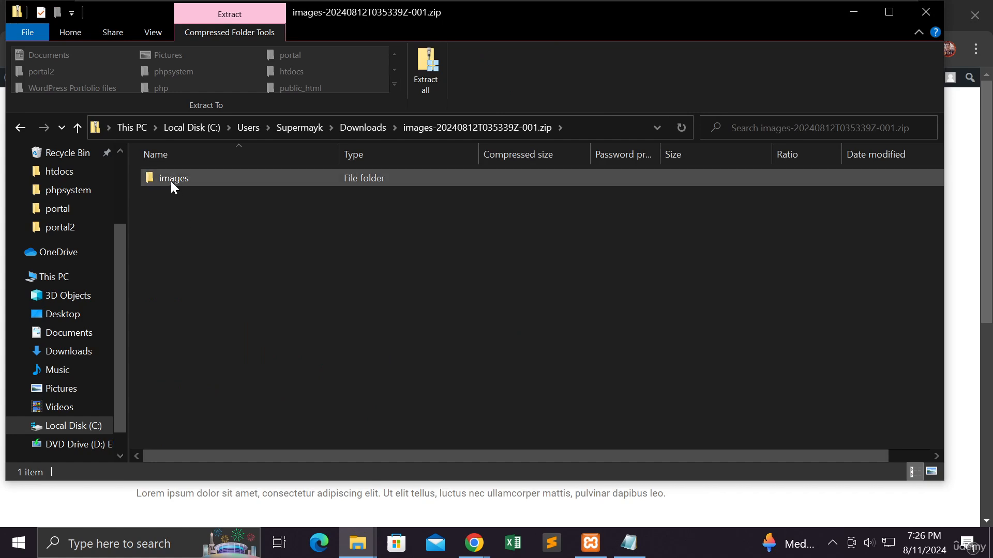
pyautogui.rightClick(171, 180)
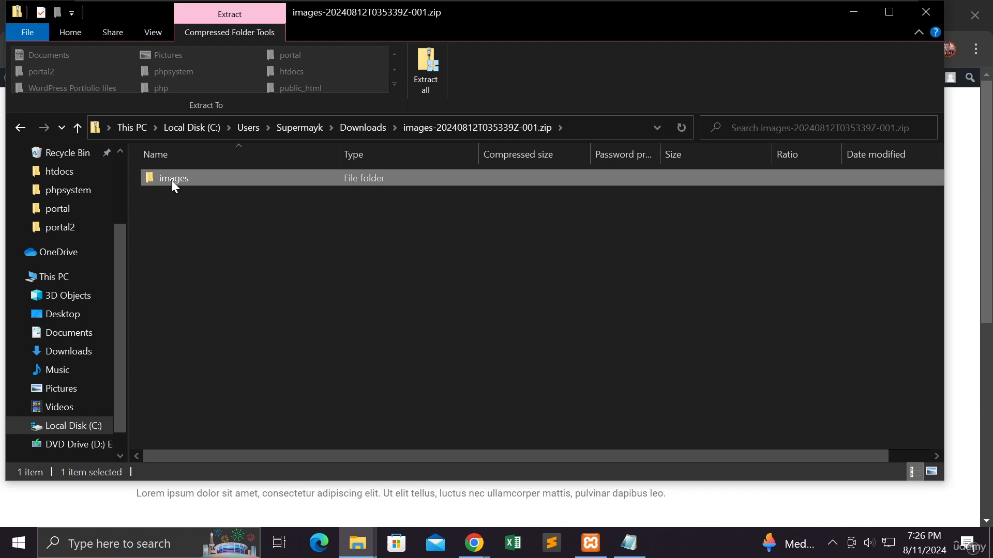
pyautogui.click(196, 247)
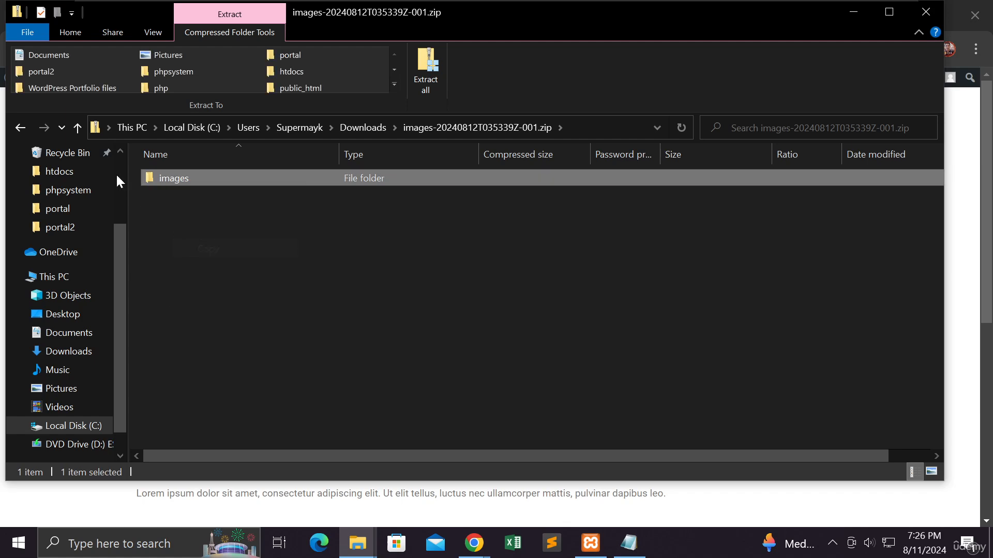
pyautogui.click(82, 131)
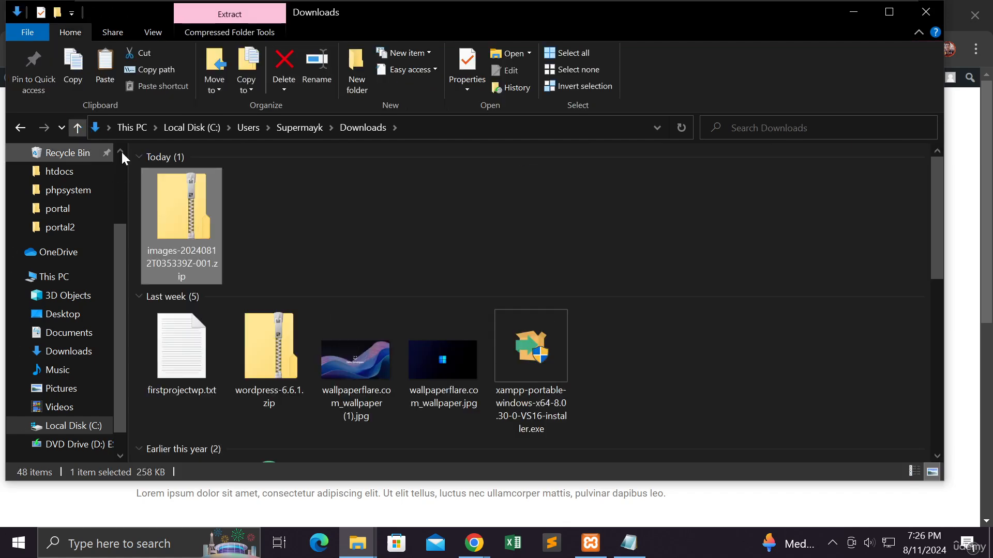
pyautogui.rightClick(283, 214)
pyautogui.click(321, 314)
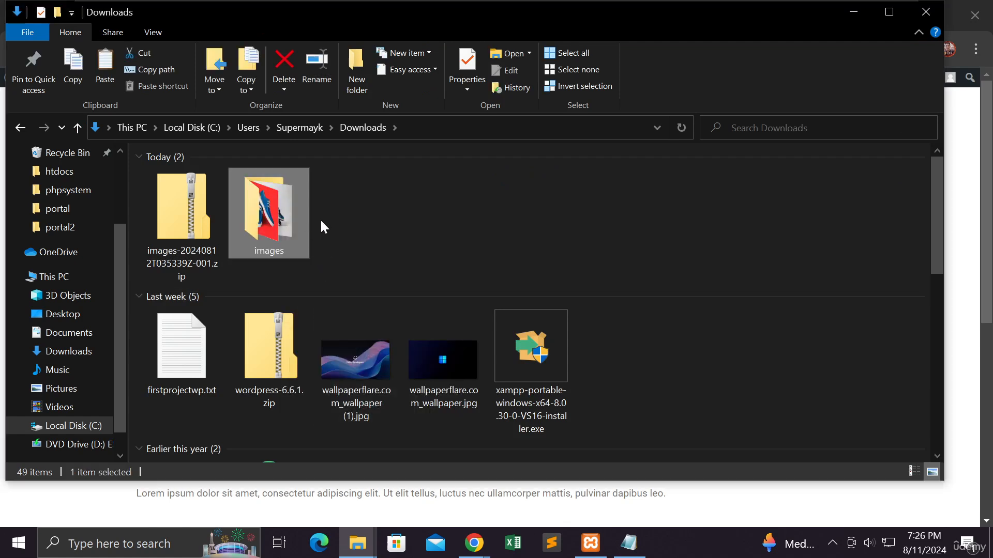
# Step: Examine the shoe pictures inside the extracted images folder, and return to the browser
pyautogui.doubleClick(273, 219)
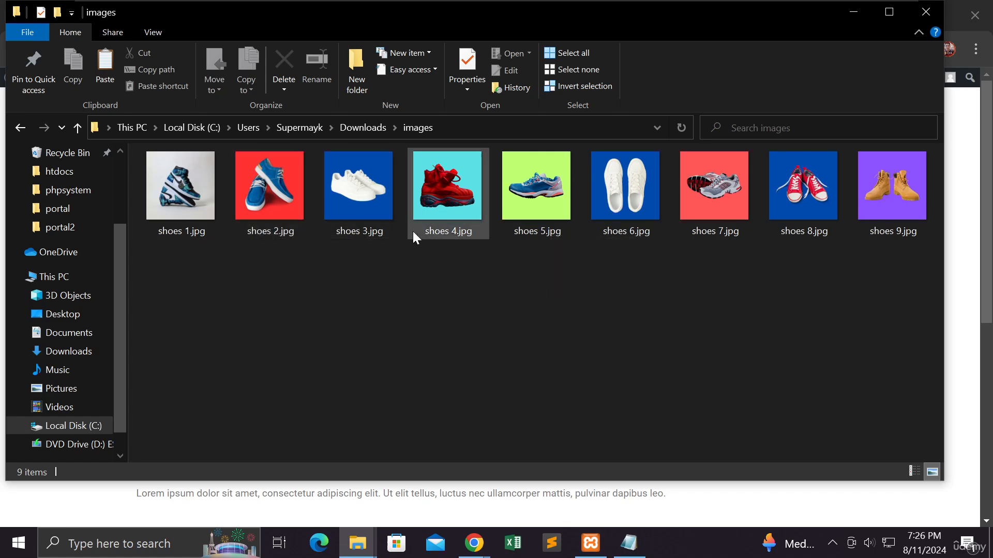
pyautogui.moveTo(412, 236)
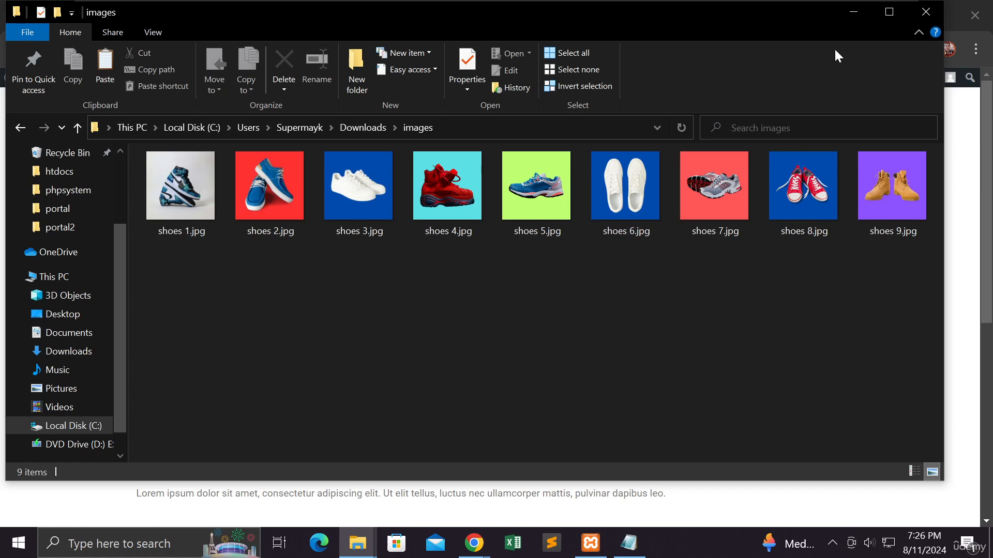
pyautogui.click(851, 13)
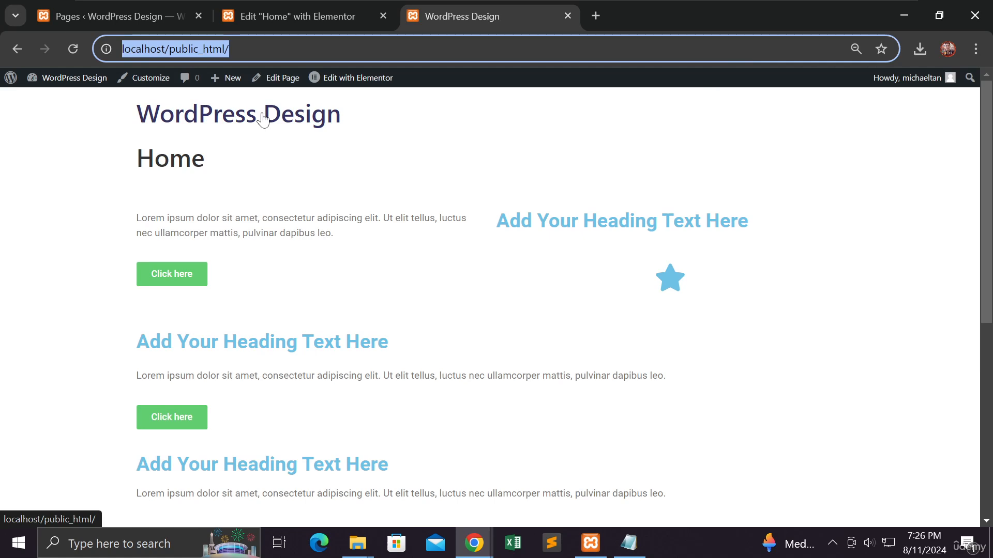
# Step: Close the site preview and the Elementor editor tabs, and reload the WordPress Pages list
pyautogui.click(567, 16)
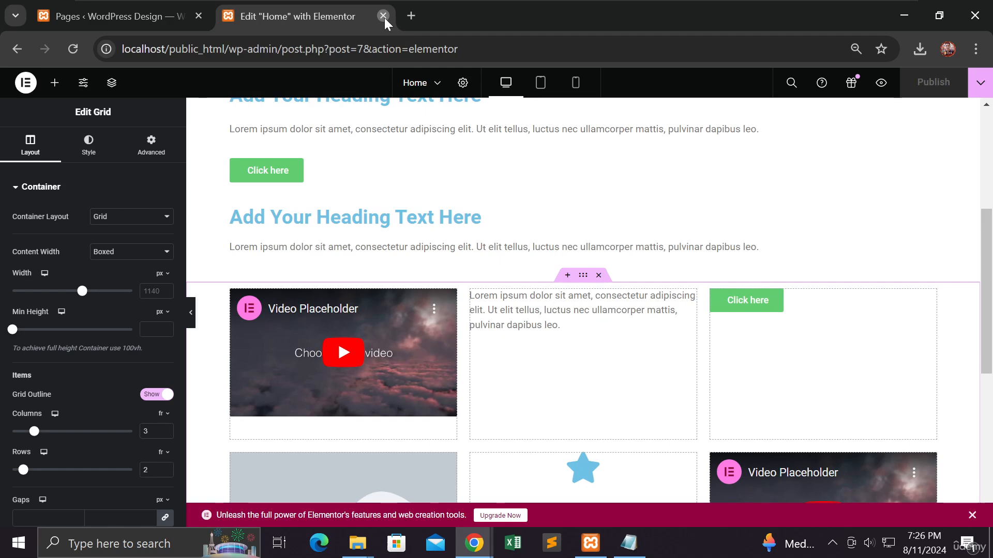
pyautogui.click(384, 17)
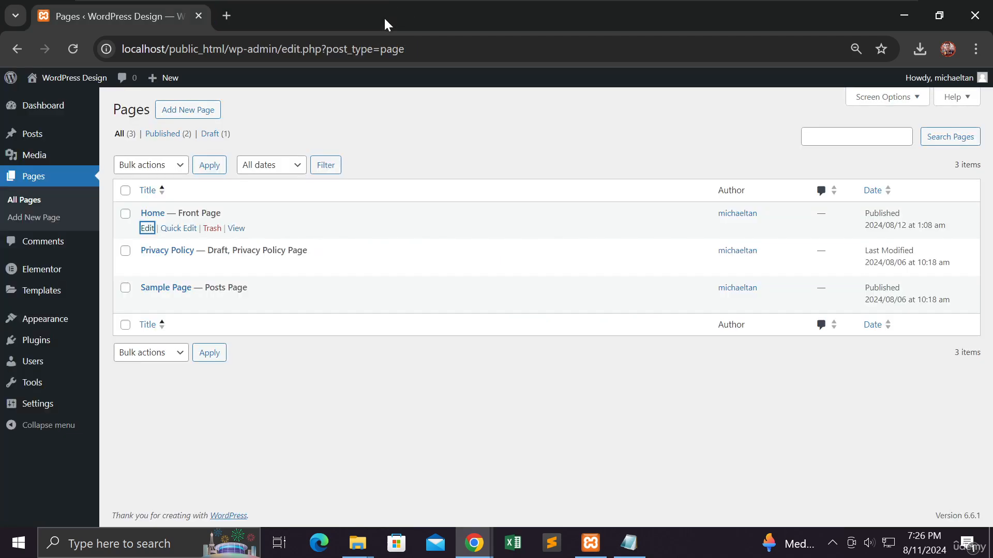
pyautogui.click(71, 49)
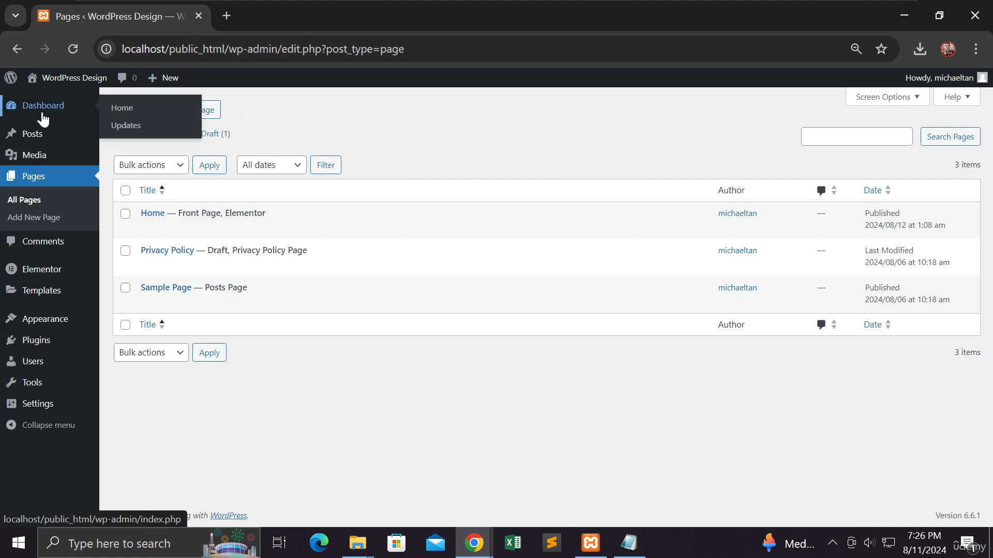
# Step: Go to the WordPress dashboard and open the Media Library from there
pyautogui.click(43, 117)
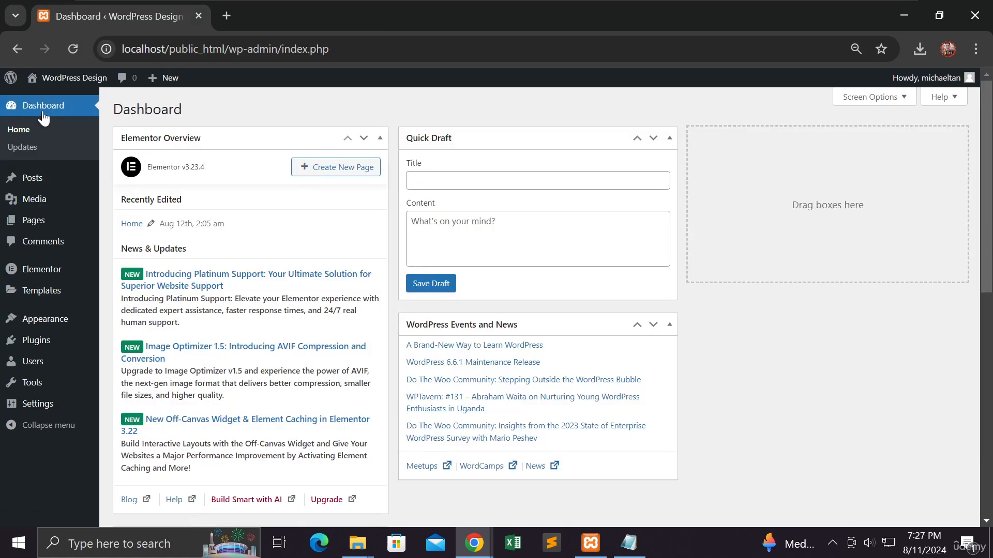
pyautogui.click(50, 105)
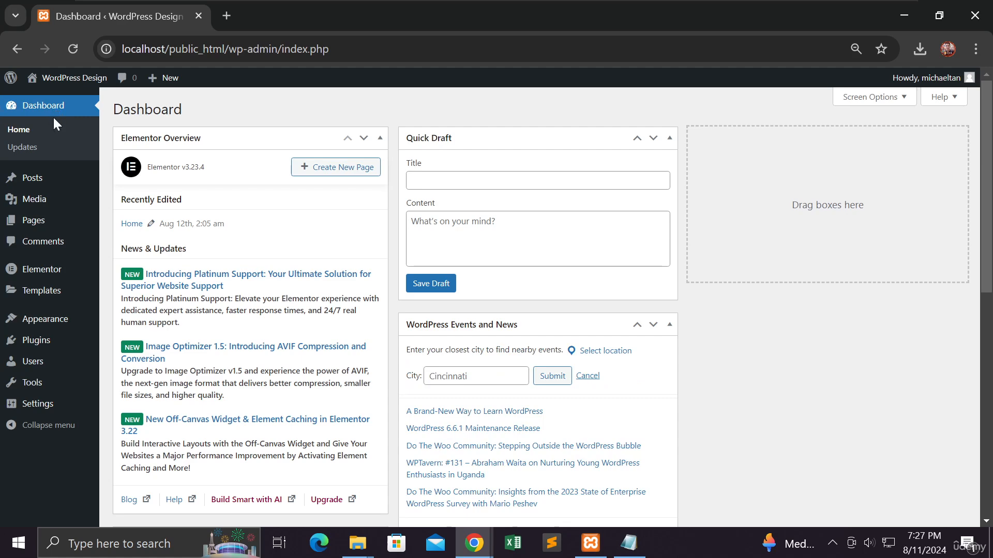
pyautogui.moveTo(41, 202)
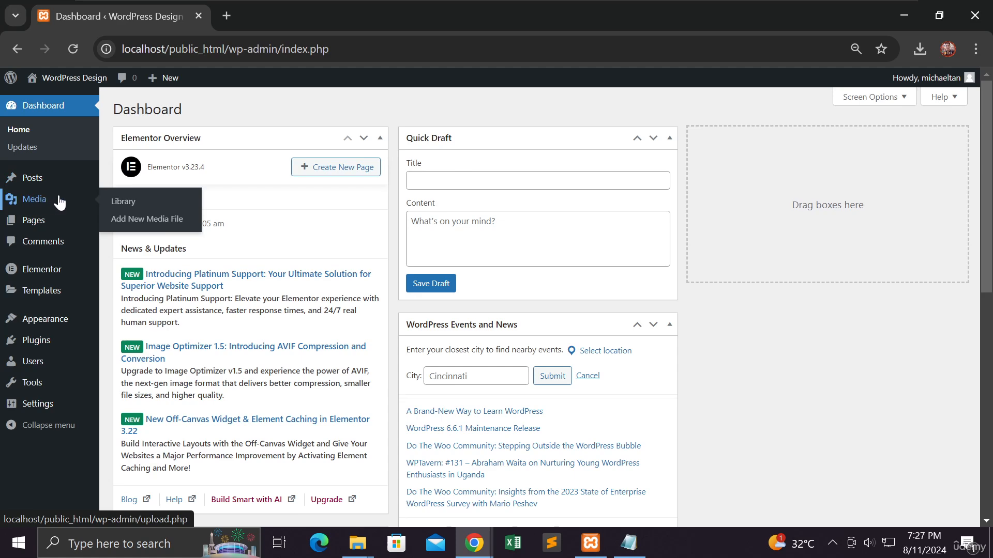
pyautogui.click(129, 209)
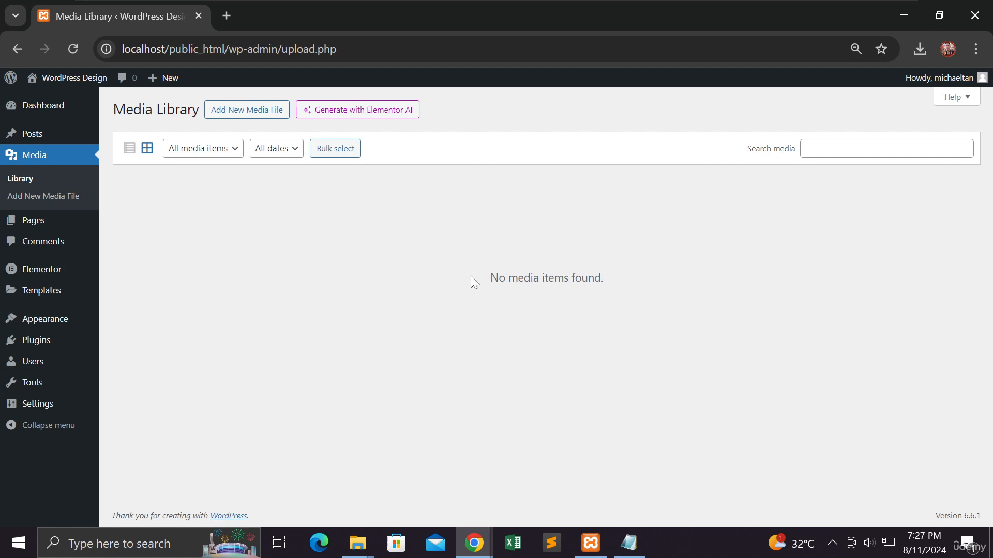
pyautogui.click(239, 117)
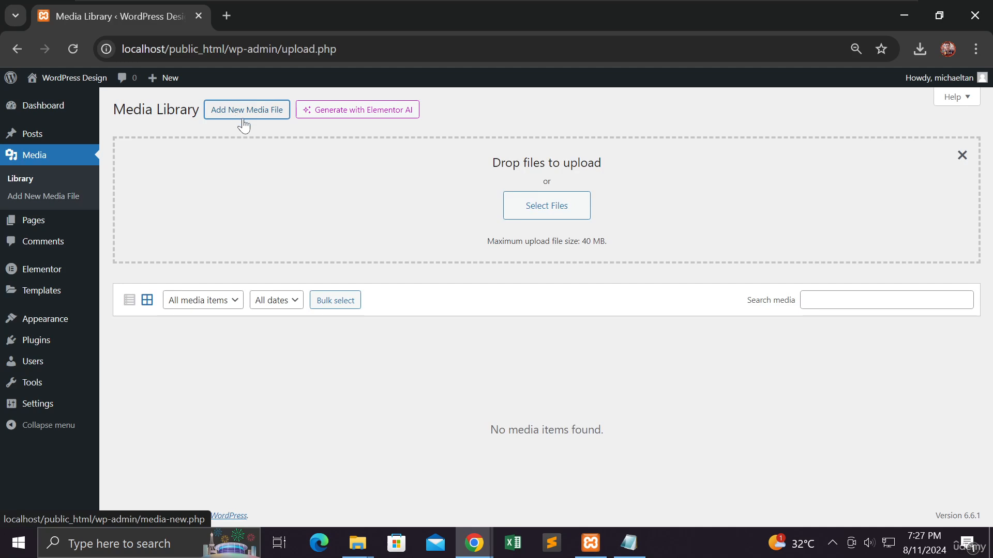
pyautogui.click(522, 209)
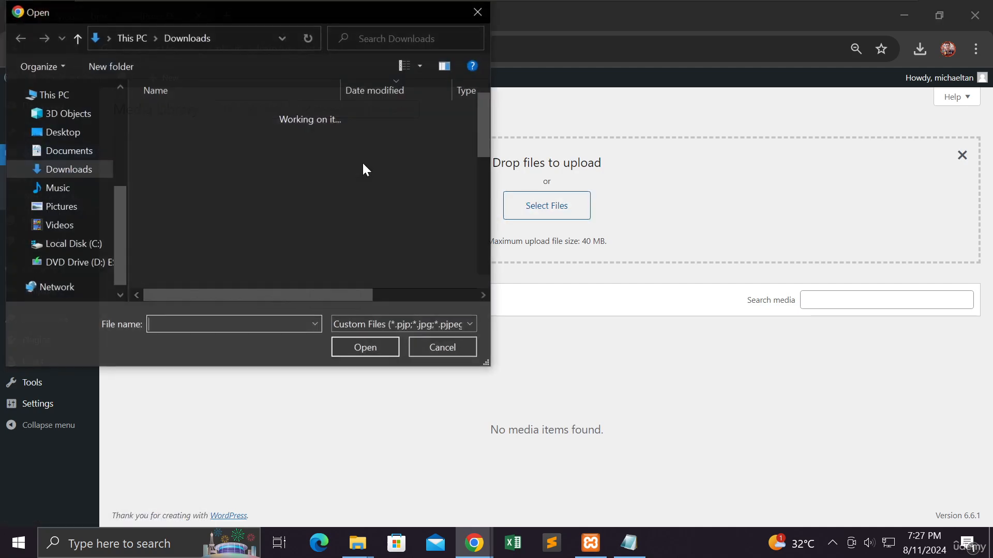
pyautogui.click(447, 348)
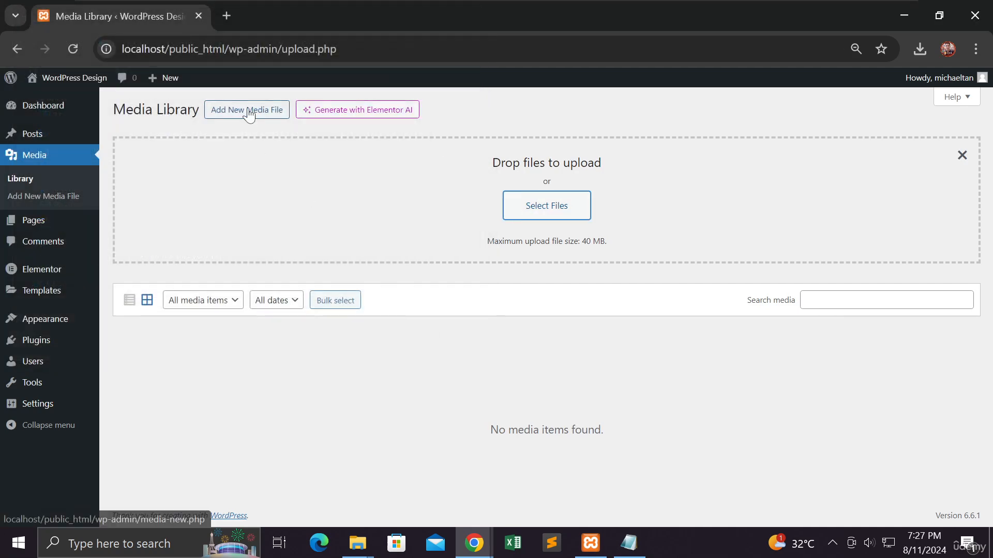
pyautogui.click(248, 115)
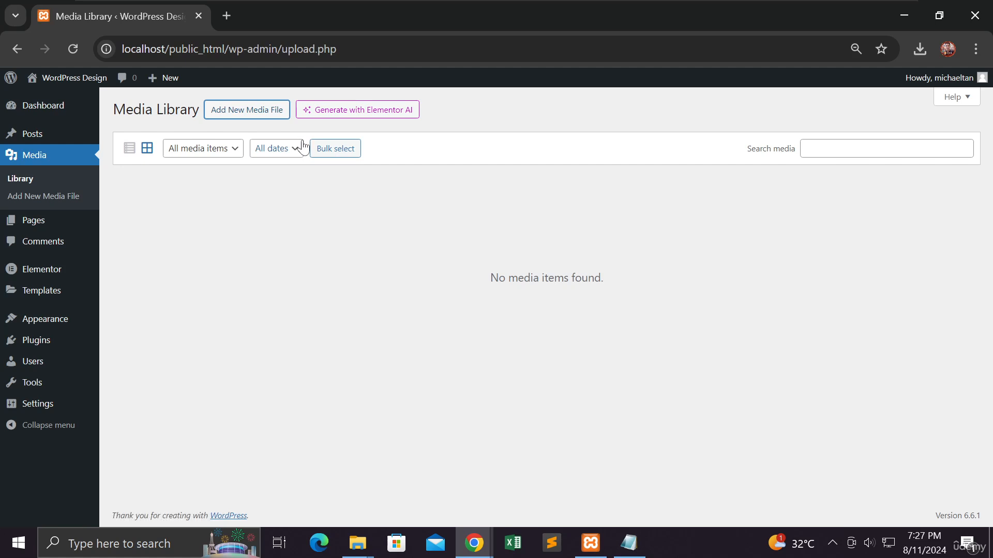
# Step: Upload all nine shoe pictures, shoes 1.jpg to shoes 9.jpg, from the Downloads images folder to the Media Library
pyautogui.click(248, 114)
pyautogui.click(523, 207)
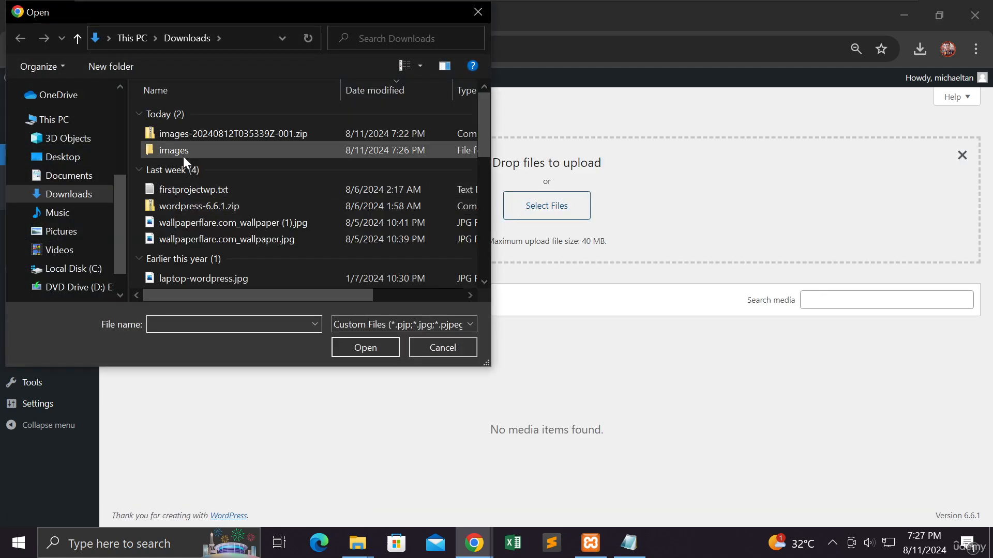
pyautogui.doubleClick(183, 155)
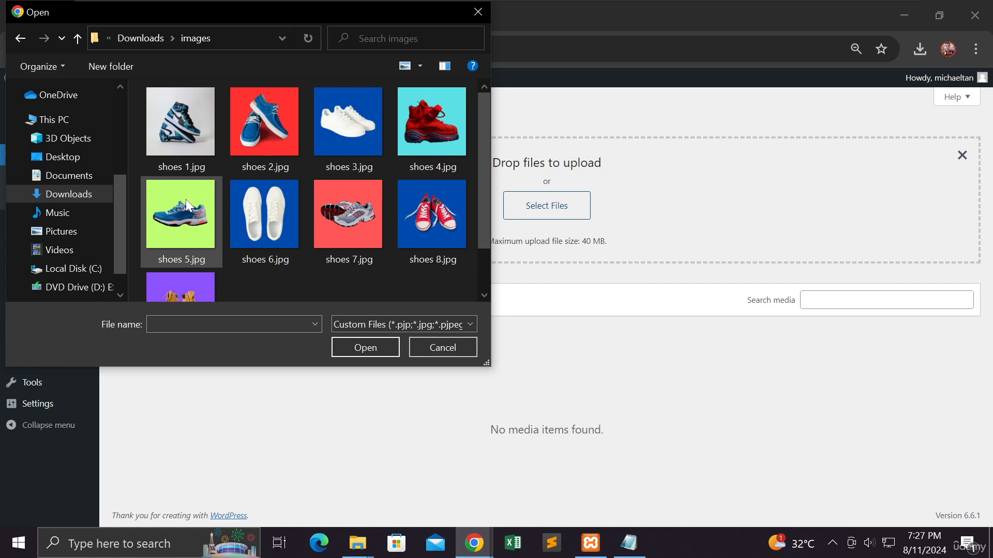
pyautogui.scroll(-1, 185, 201)
pyautogui.scroll(1, 186, 200)
pyautogui.click(196, 137)
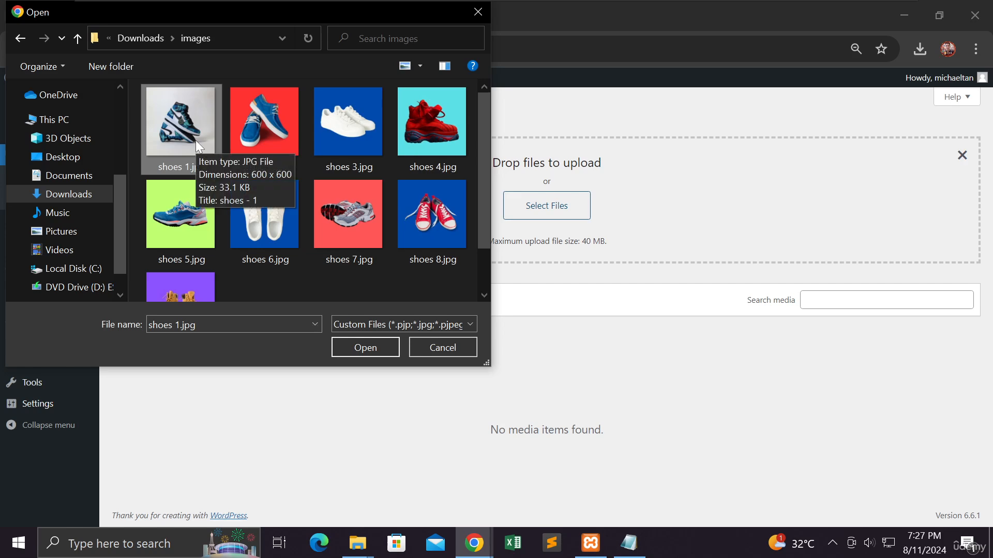
pyautogui.hotkey('ctrl', 'a')
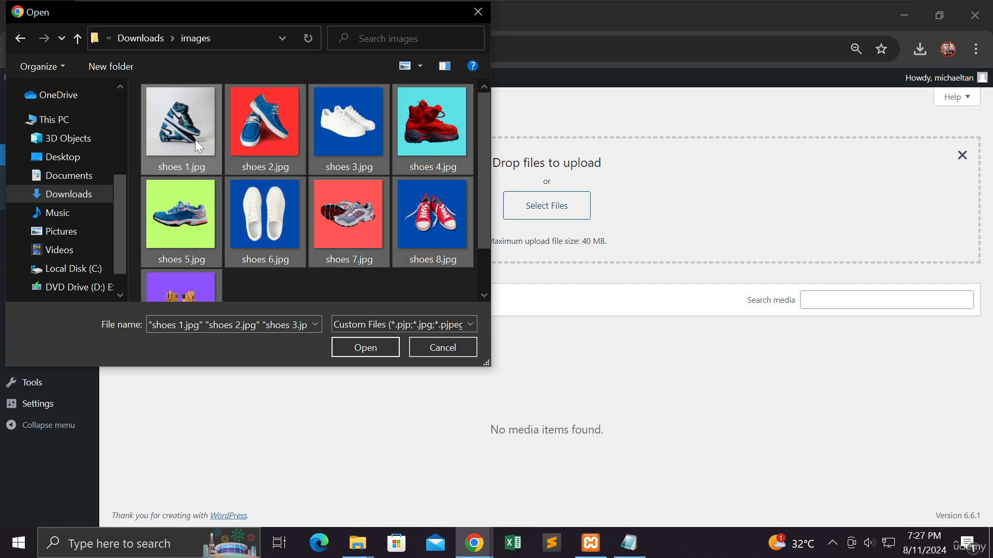
pyautogui.click(362, 346)
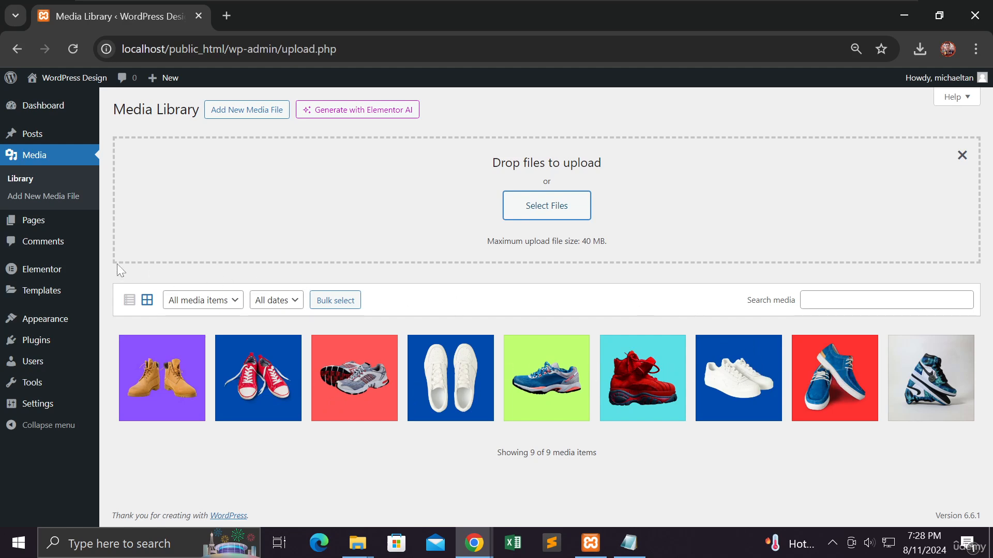
# Step: Open the list of all WordPress pages in a new browser tab and switch to that tab
pyautogui.moveTo(39, 228)
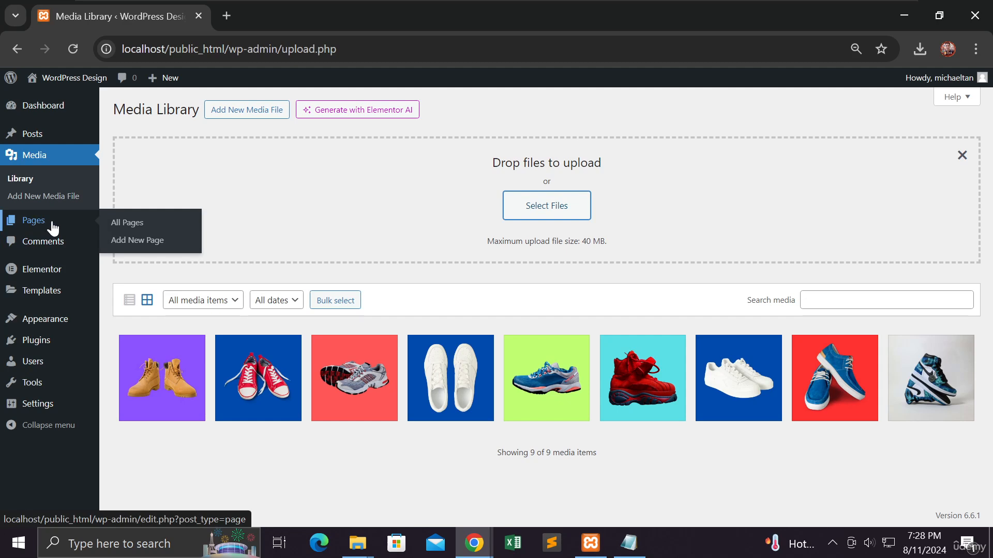
pyautogui.rightClick(133, 229)
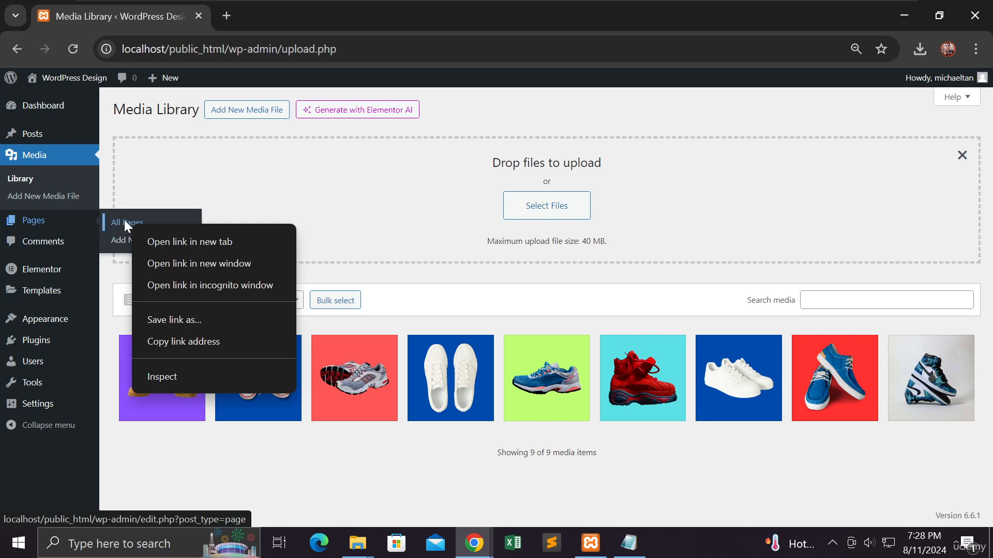
pyautogui.rightClick(124, 221)
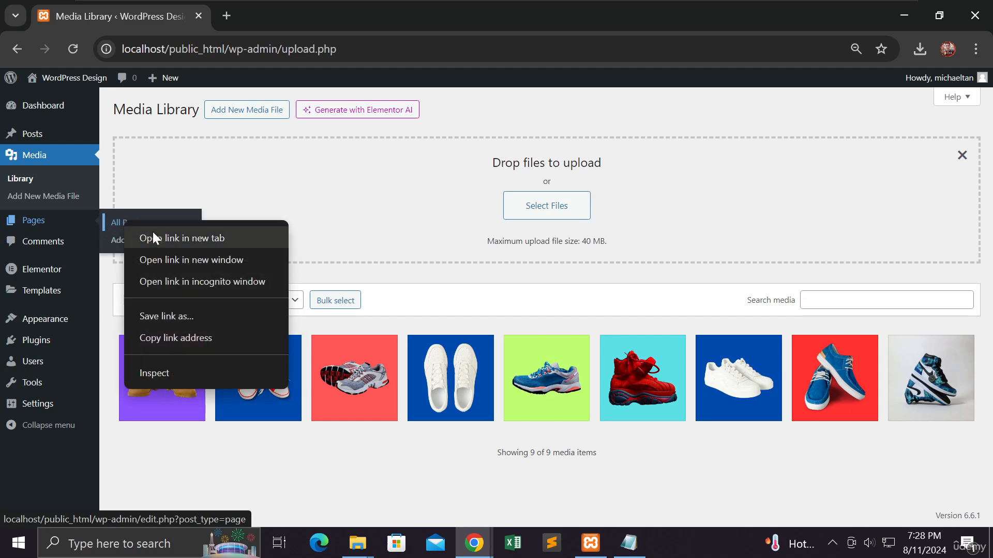
pyautogui.click(153, 237)
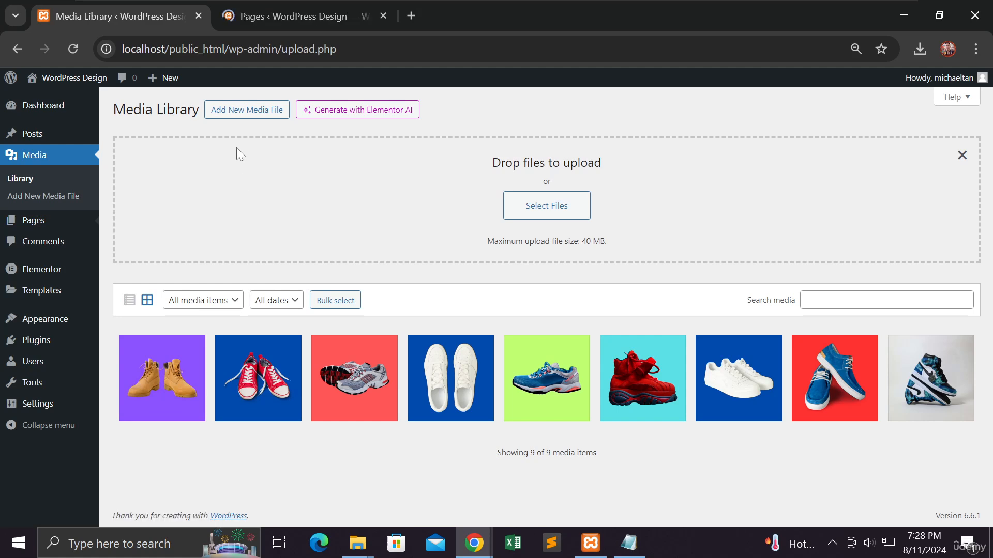
pyautogui.click(279, 19)
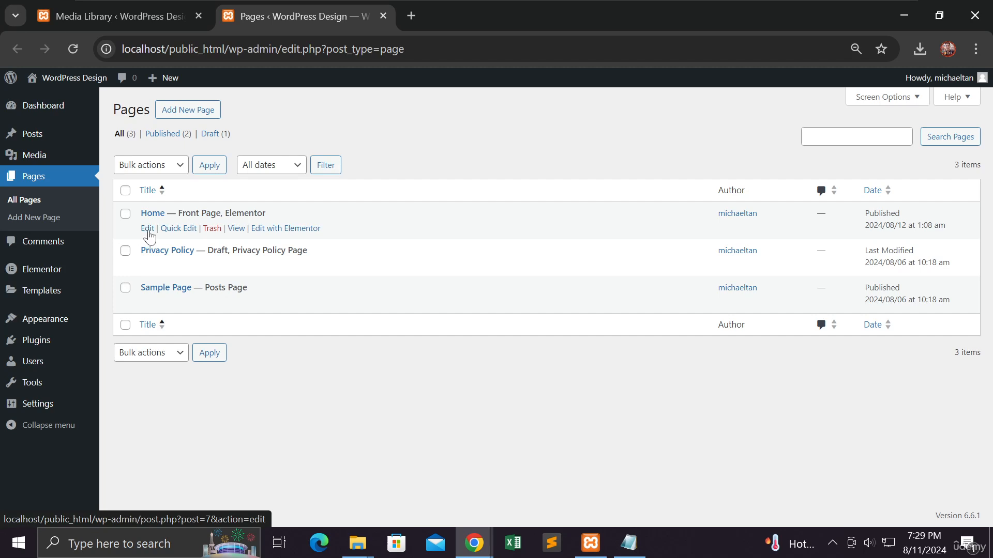
# Step: Open the Home page for editing with Elementor in a new browser tab and switch to it
pyautogui.rightClick(282, 233)
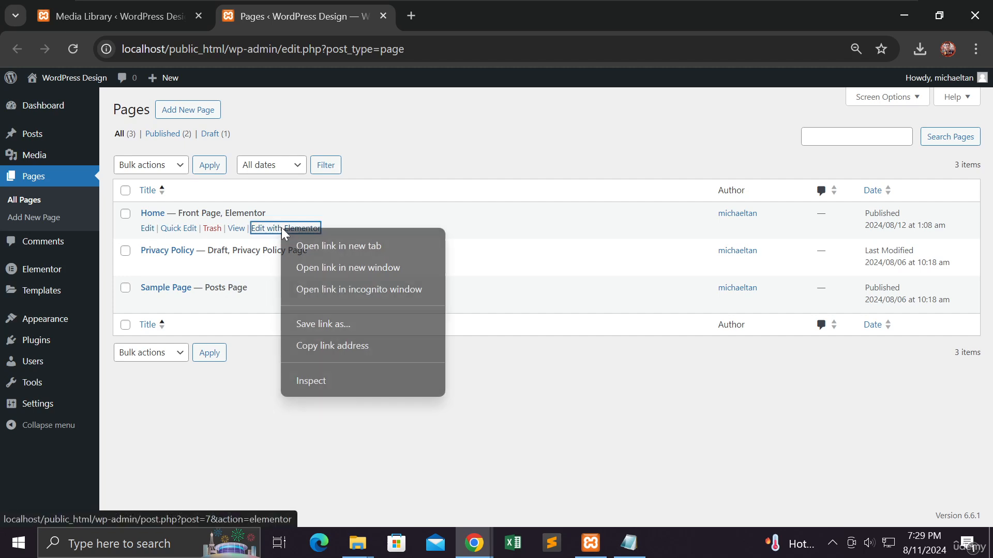
pyautogui.click(293, 238)
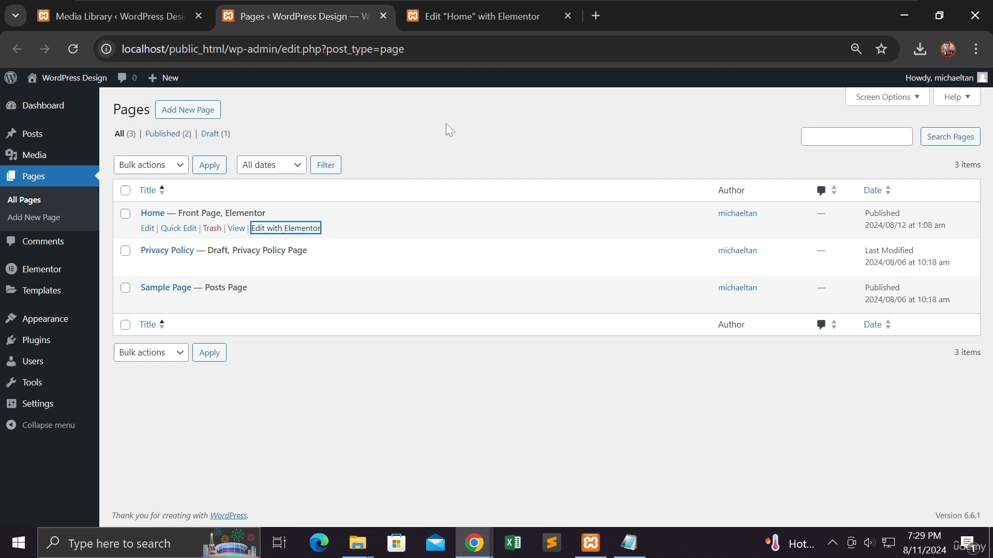
pyautogui.click(483, 18)
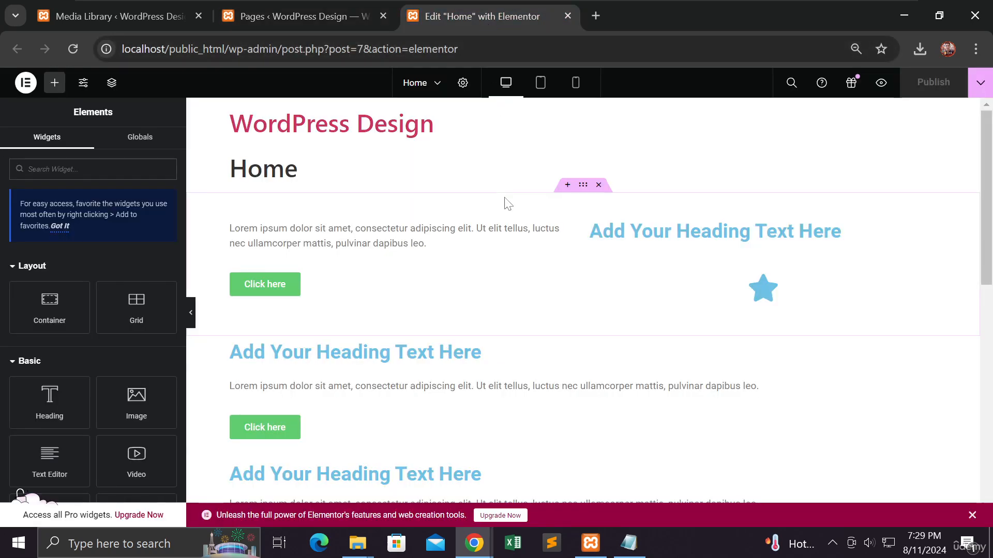
# Step: Delete all existing containers from the Home page and publish the emptied page
pyautogui.scroll(-4, 507, 203)
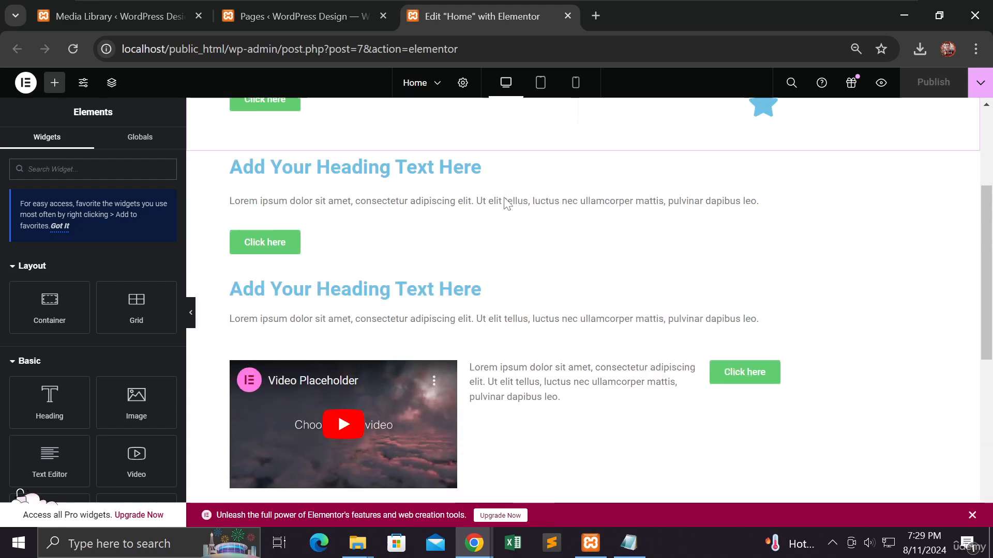
pyautogui.scroll(4, 506, 204)
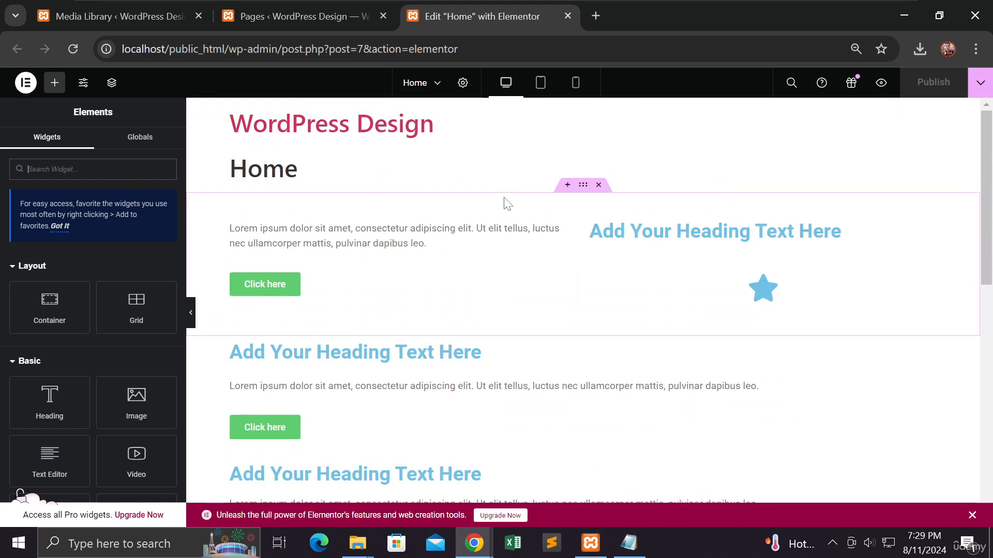
pyautogui.click(599, 185)
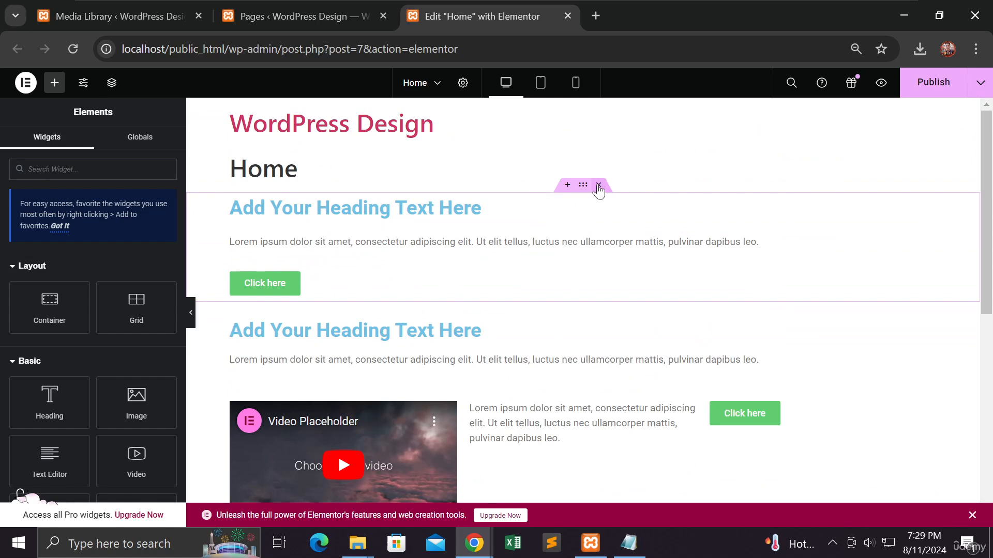
pyautogui.click(599, 185)
pyautogui.click(599, 186)
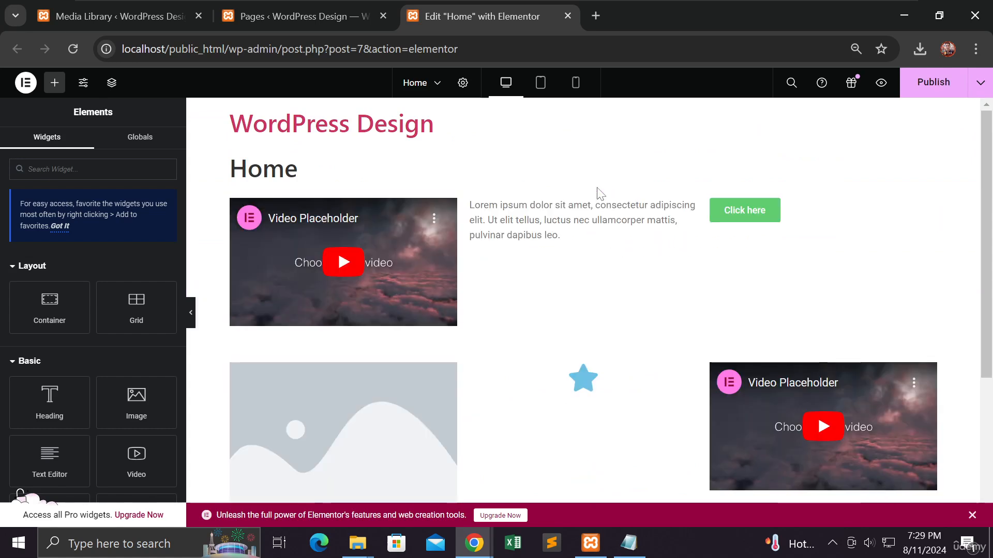
pyautogui.click(599, 185)
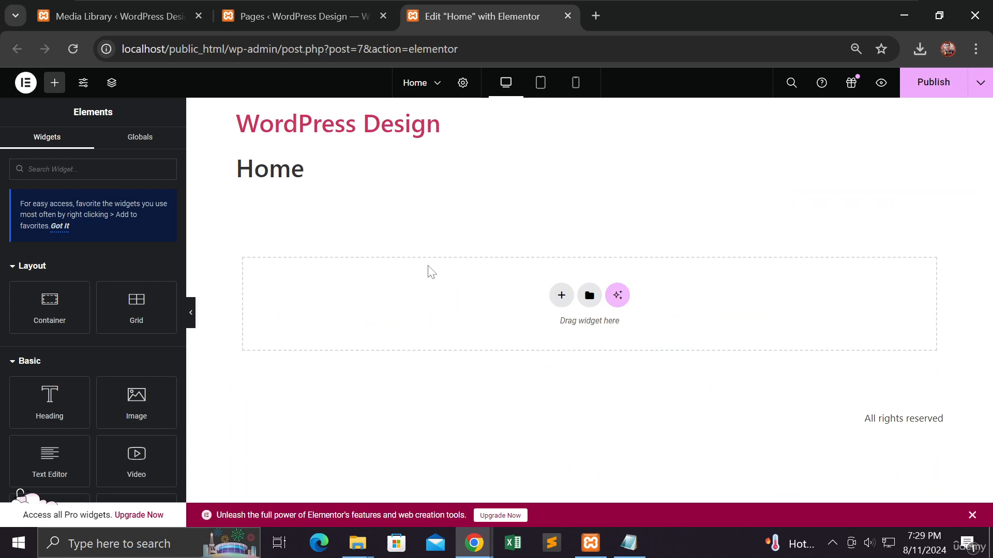
pyautogui.click(932, 94)
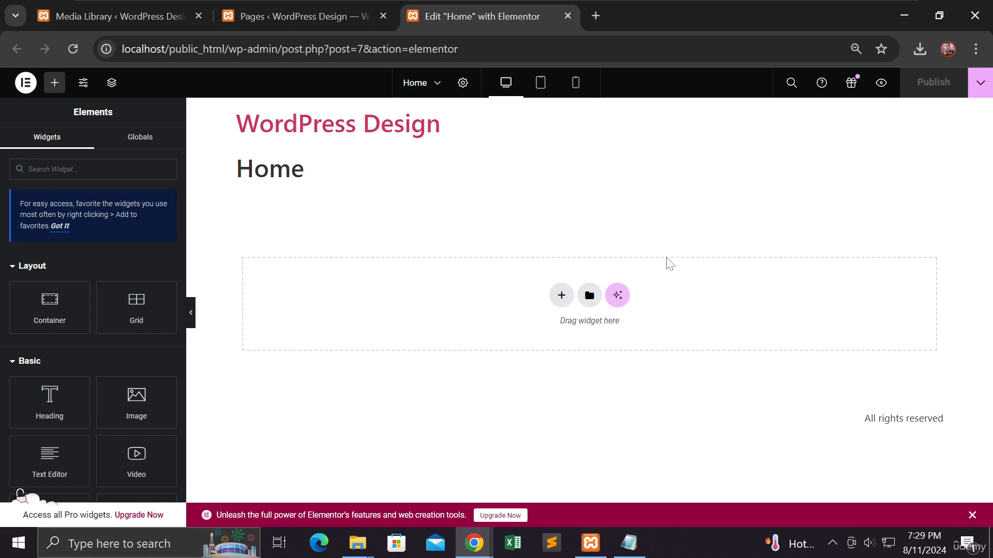
# Step: Add a grid container with 3 columns and 2 rows to the empty Home page
pyautogui.click(558, 299)
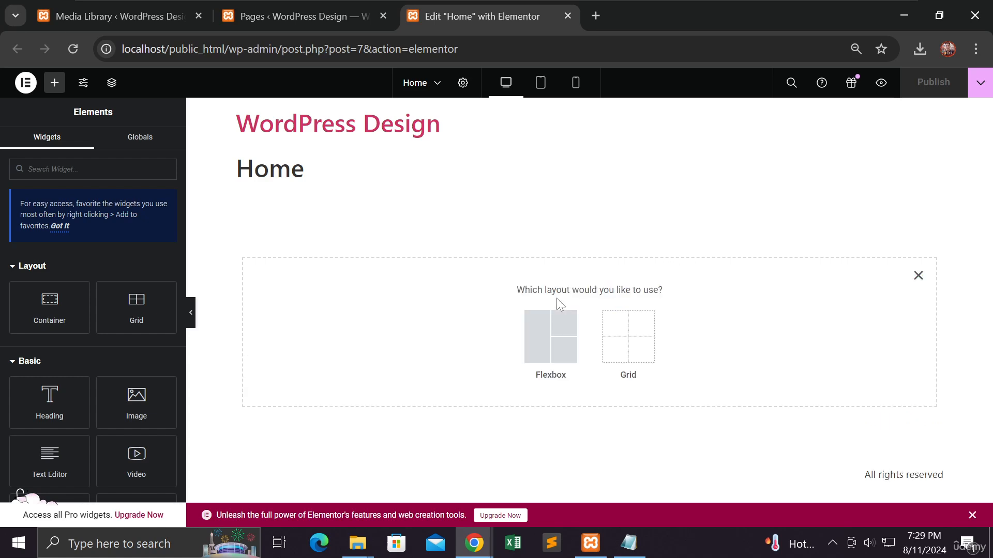
pyautogui.click(610, 332)
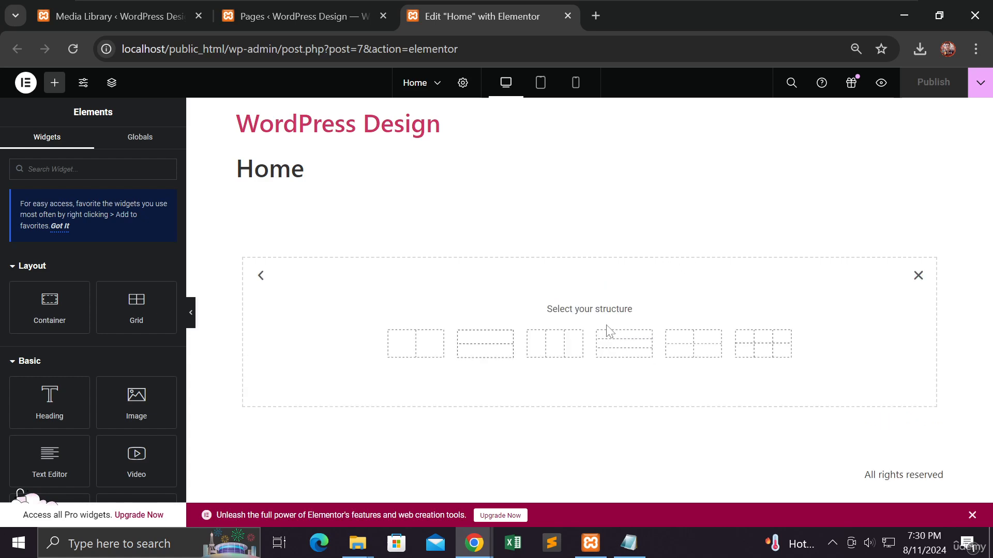
pyautogui.click(755, 350)
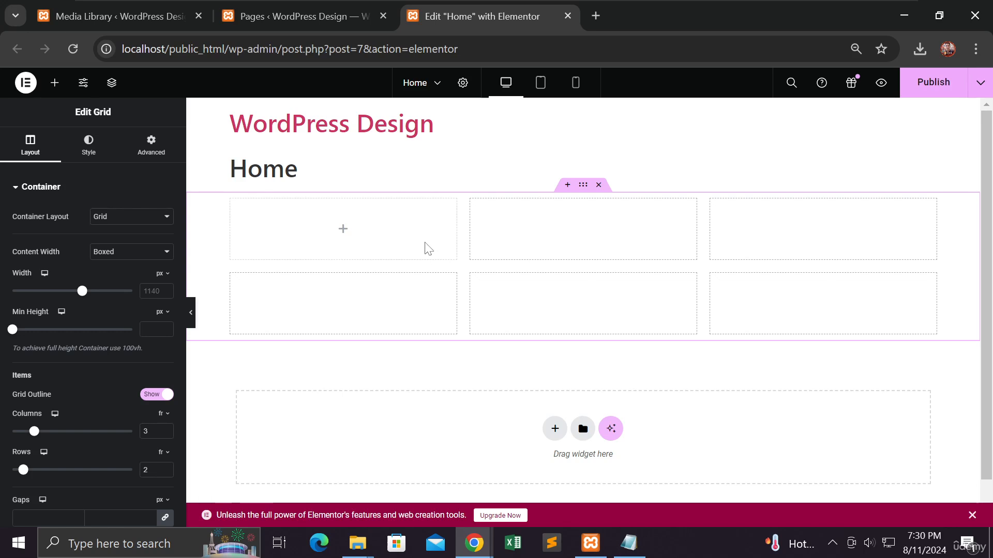
# Step: Place an Image widget in the first cell of the grid container
pyautogui.click(343, 235)
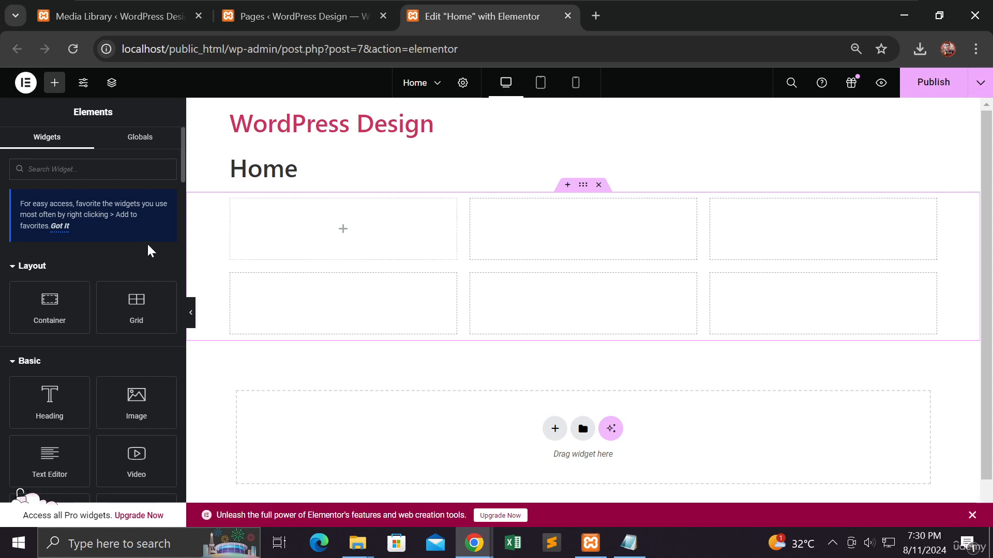
pyautogui.scroll(-2, 146, 243)
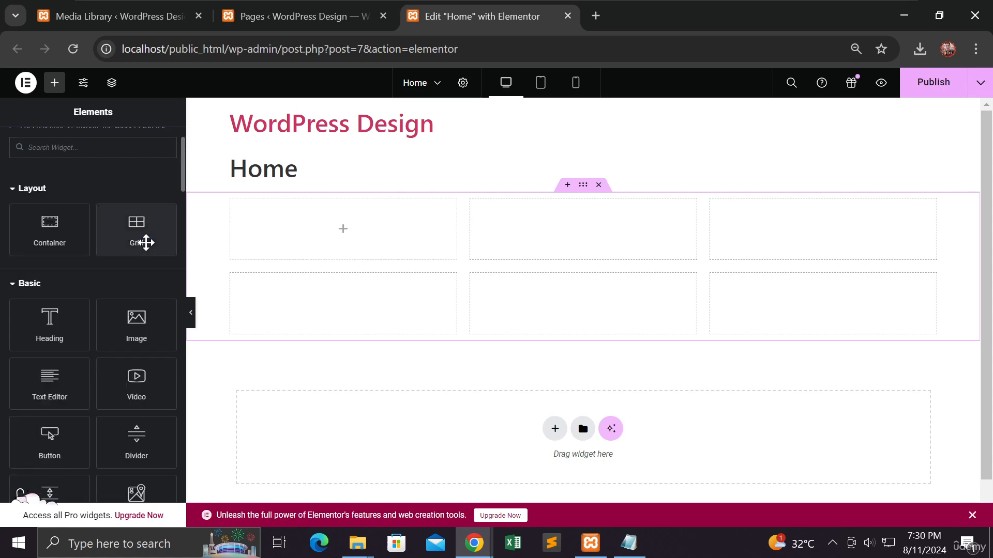
pyautogui.scroll(-3, 145, 242)
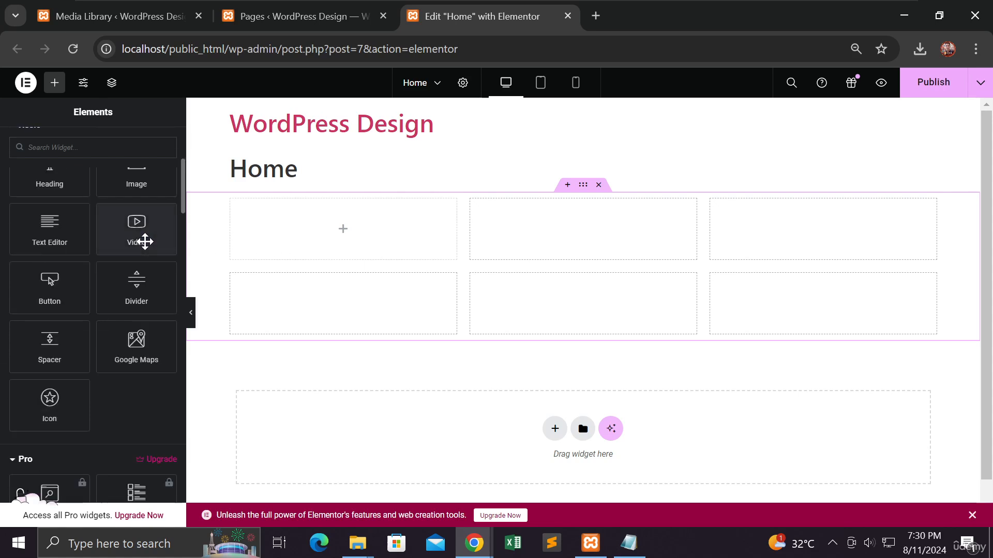
pyautogui.scroll(3, 145, 242)
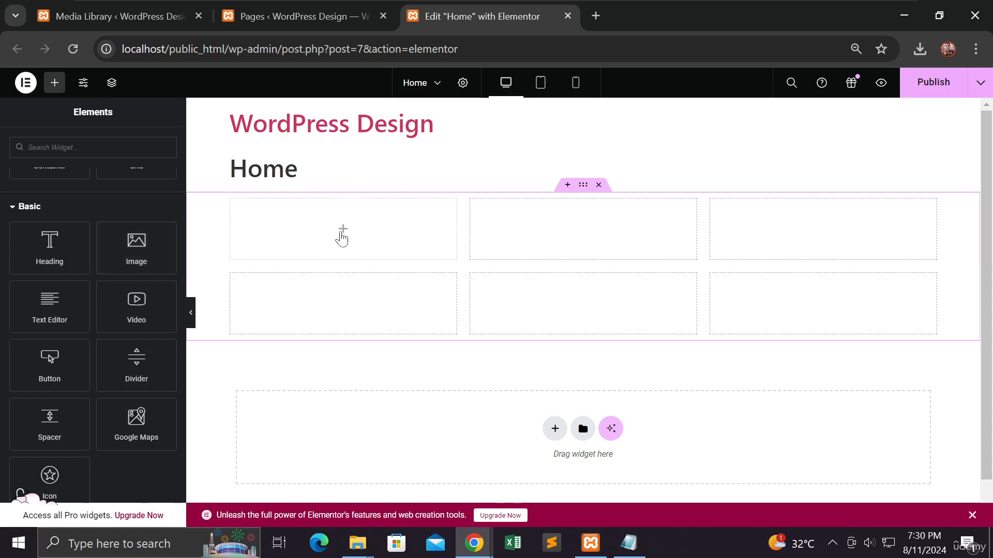
pyautogui.moveTo(140, 248); pyautogui.dragTo(328, 247)
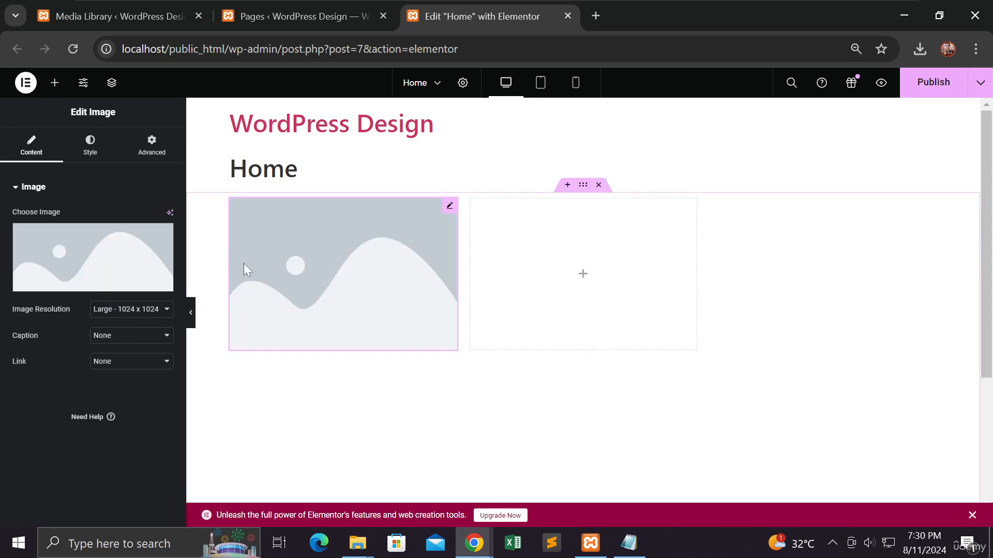
# Step: Set the first grid cell's image to shoes-1.jpg from the Media Library
pyautogui.moveTo(86, 261)
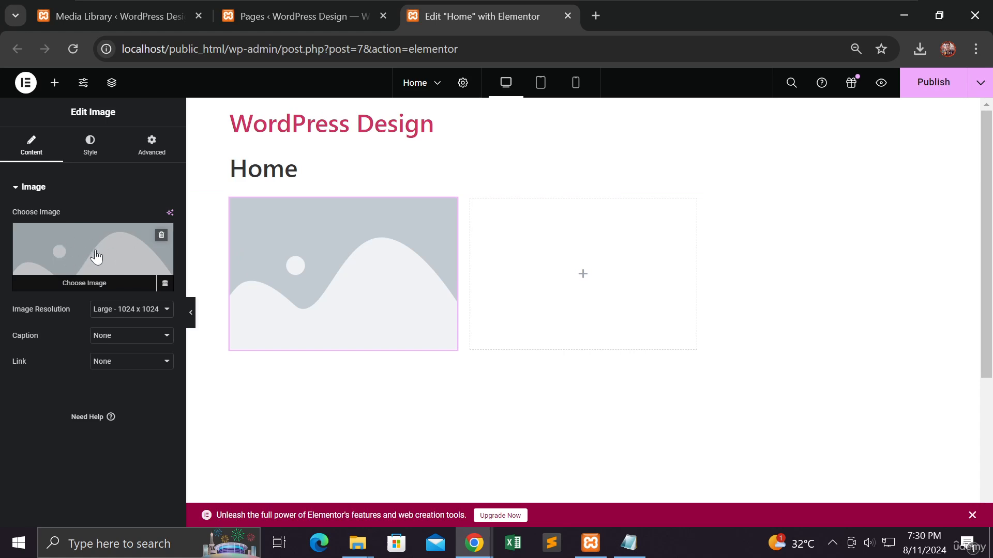
pyautogui.click(98, 257)
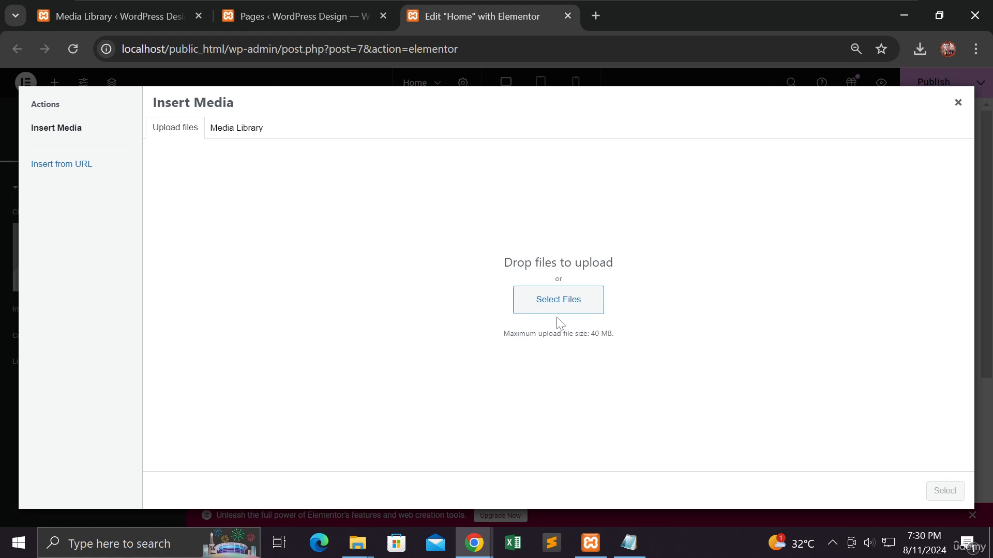
pyautogui.click(243, 137)
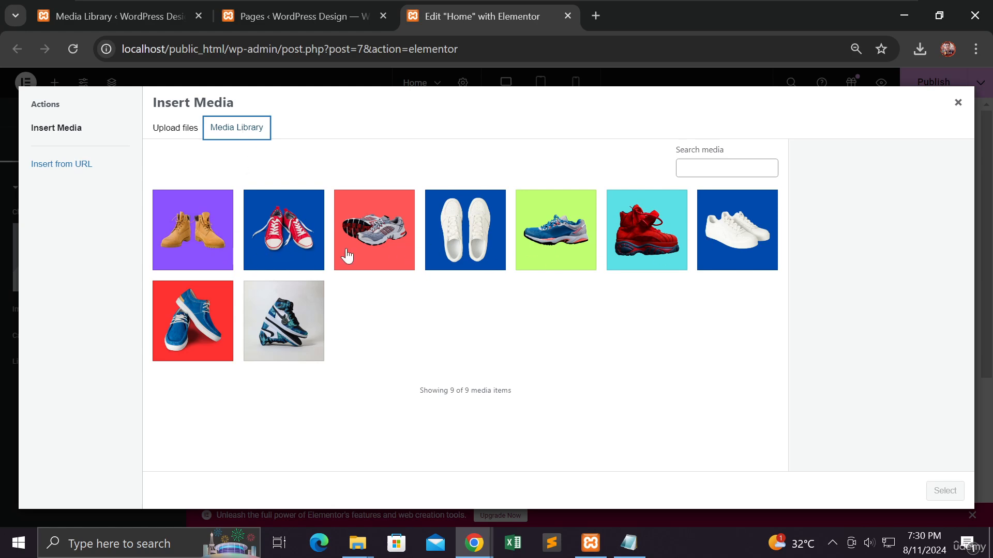
pyautogui.click(192, 246)
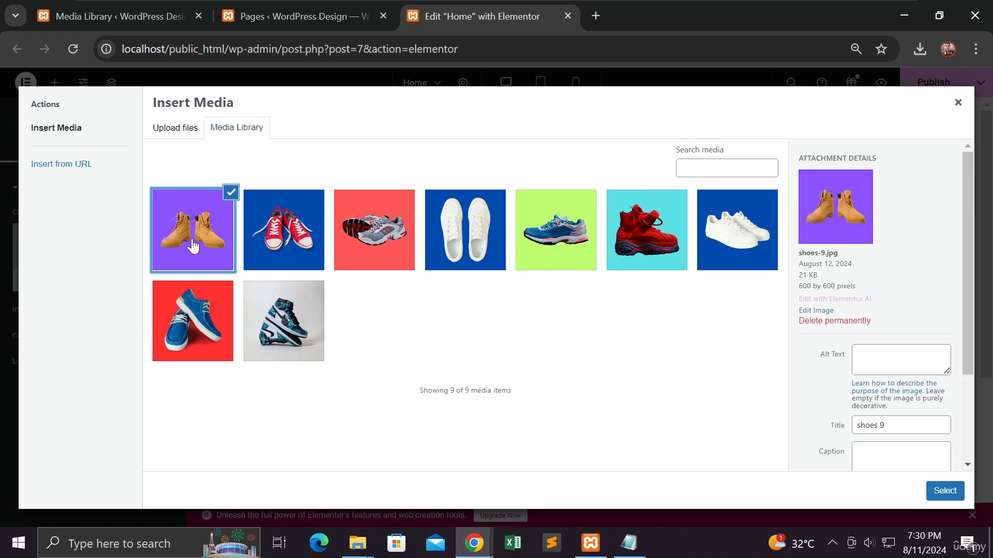
pyautogui.click(254, 322)
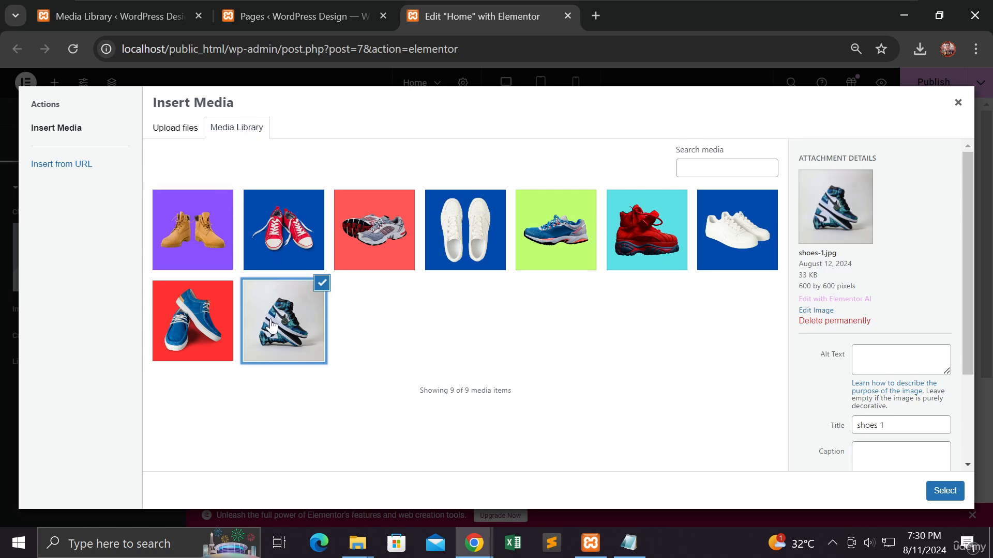
pyautogui.moveTo(838, 257); pyautogui.dragTo(800, 261)
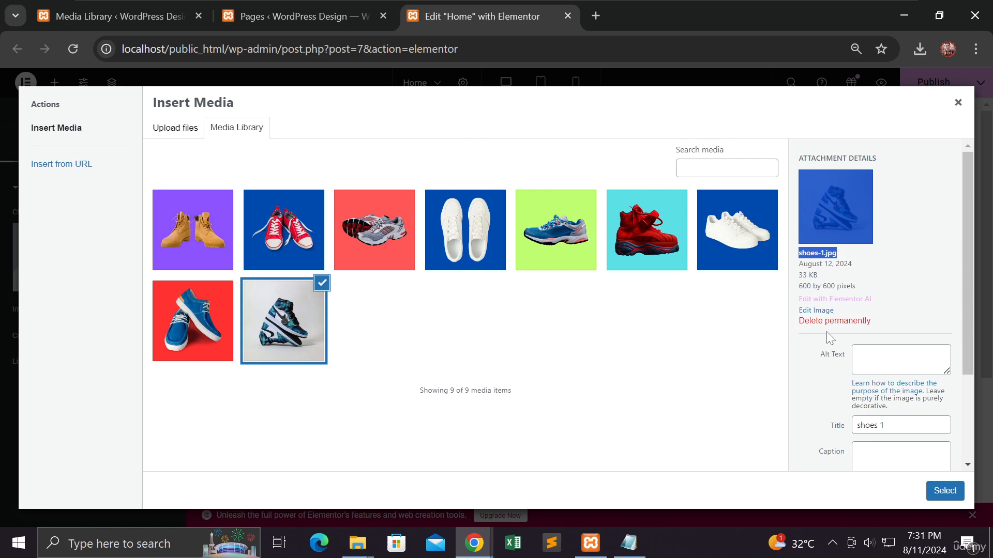
pyautogui.scroll(-2, 827, 394)
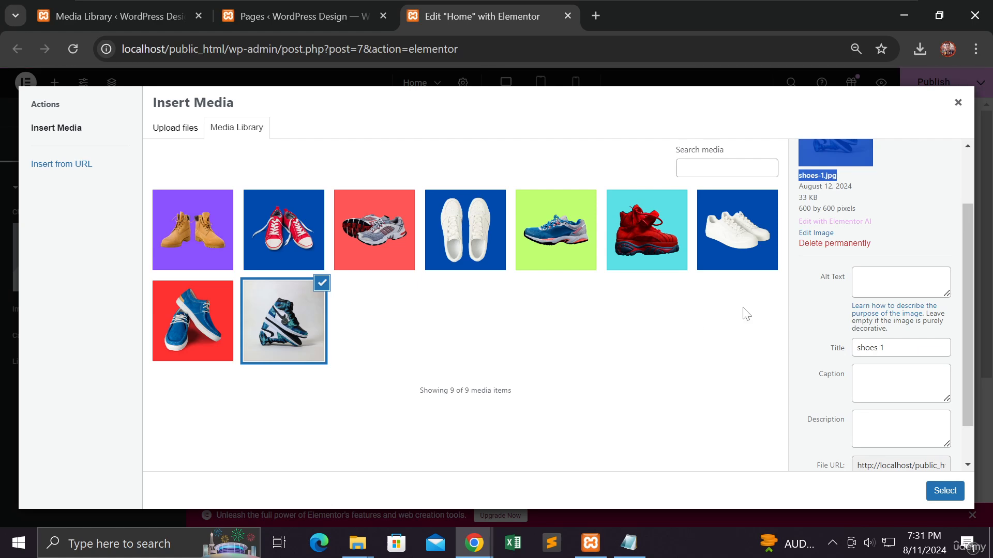
pyautogui.click(937, 495)
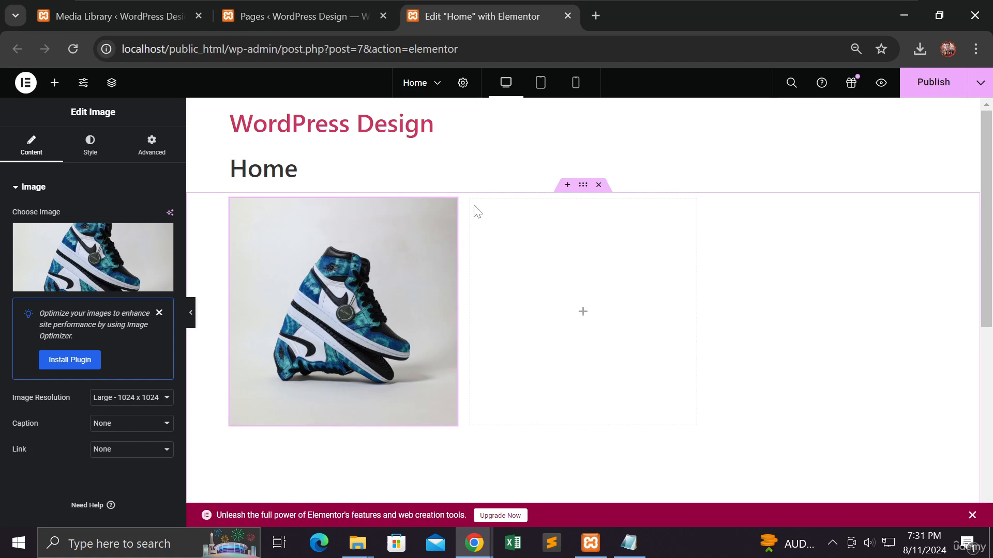
# Step: Place an Image widget in the grid's second cell and set its image to shoes-2.jpg from the Media Library
pyautogui.click(583, 313)
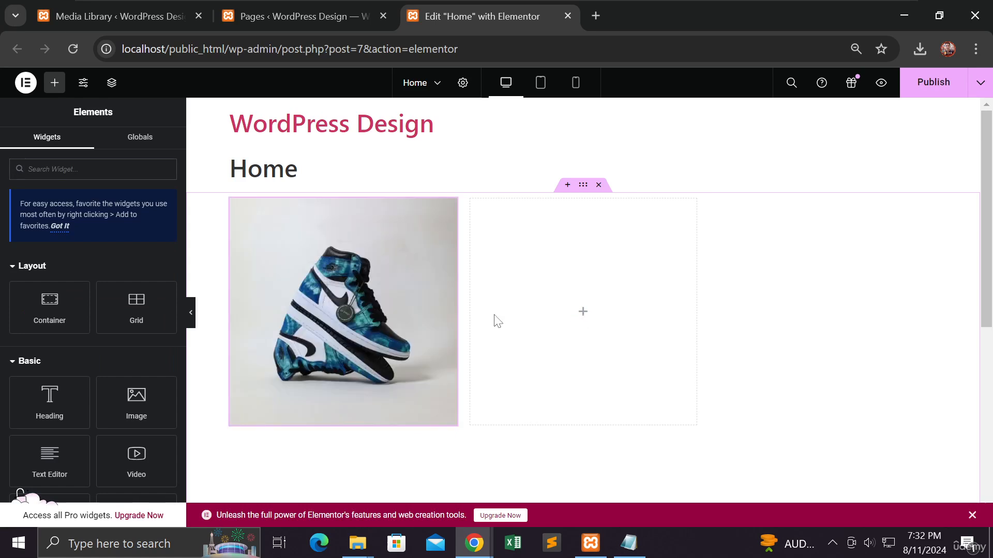
pyautogui.moveTo(136, 398); pyautogui.dragTo(592, 326)
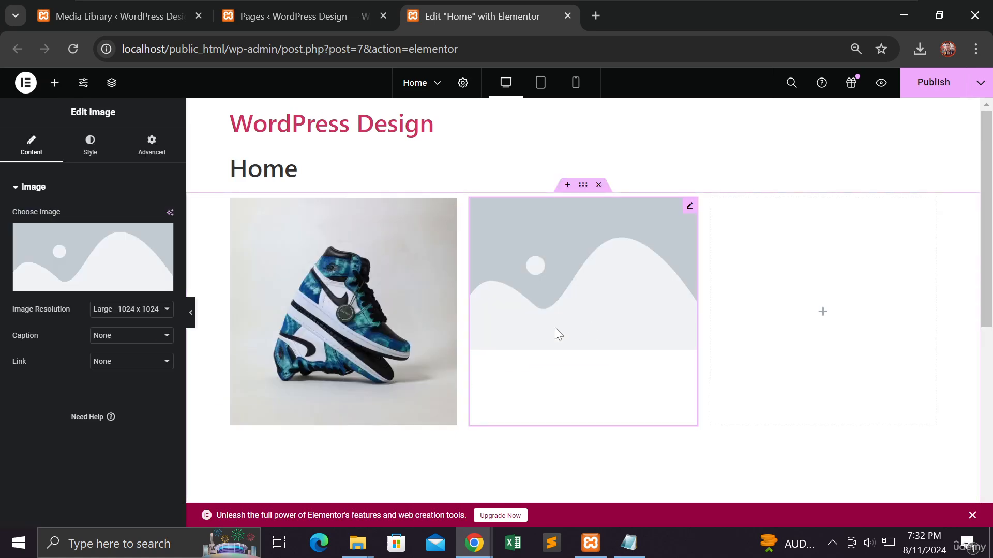
pyautogui.click(93, 254)
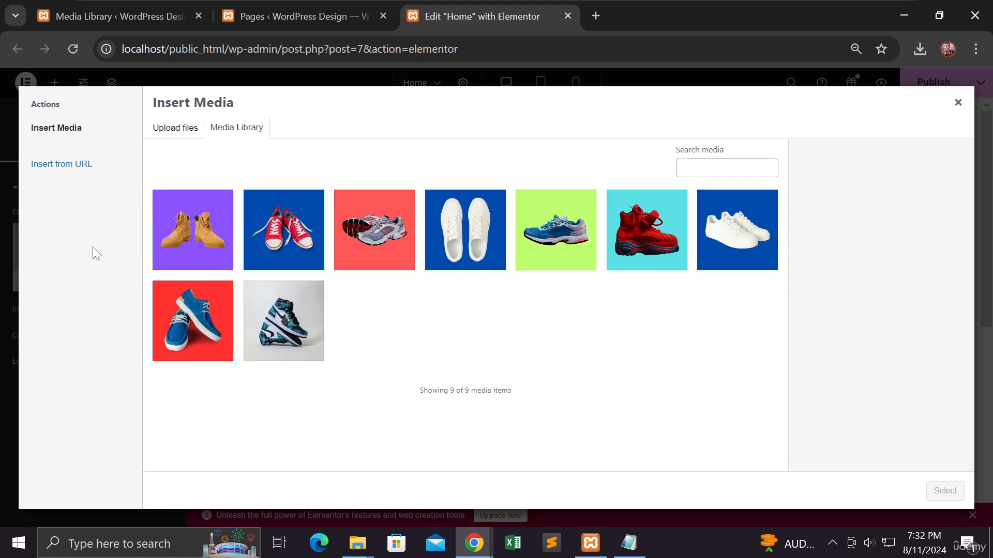
pyautogui.click(201, 321)
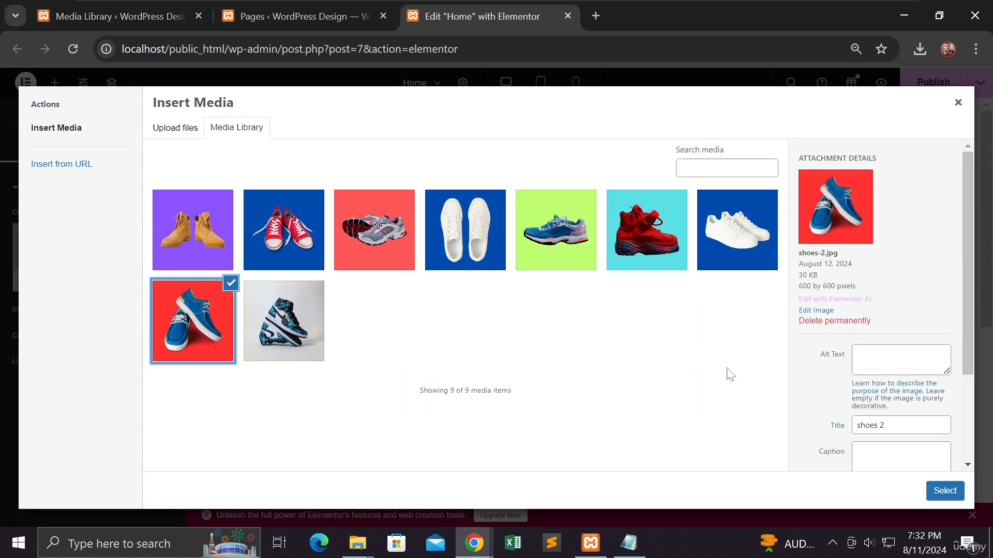
pyautogui.click(936, 483)
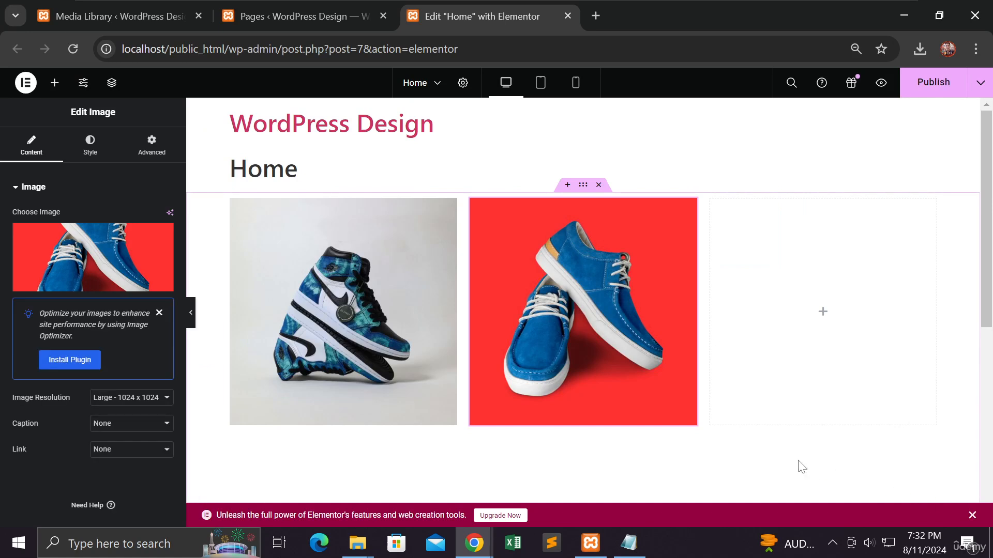
# Step: Place an Image widget in the grid's third cell and set its image to shoes-3.jpg from the Media Library
pyautogui.click(821, 319)
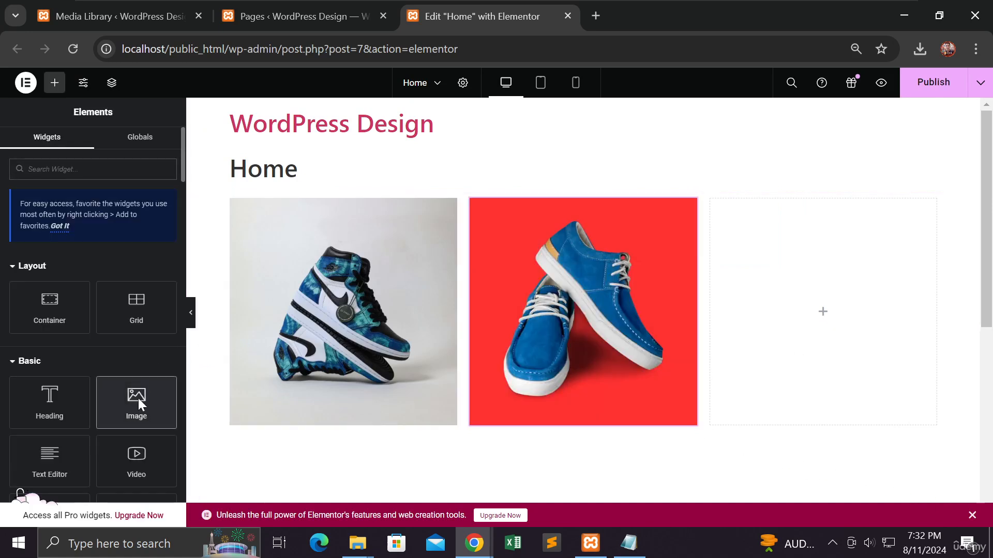
pyautogui.click(138, 396)
pyautogui.click(107, 261)
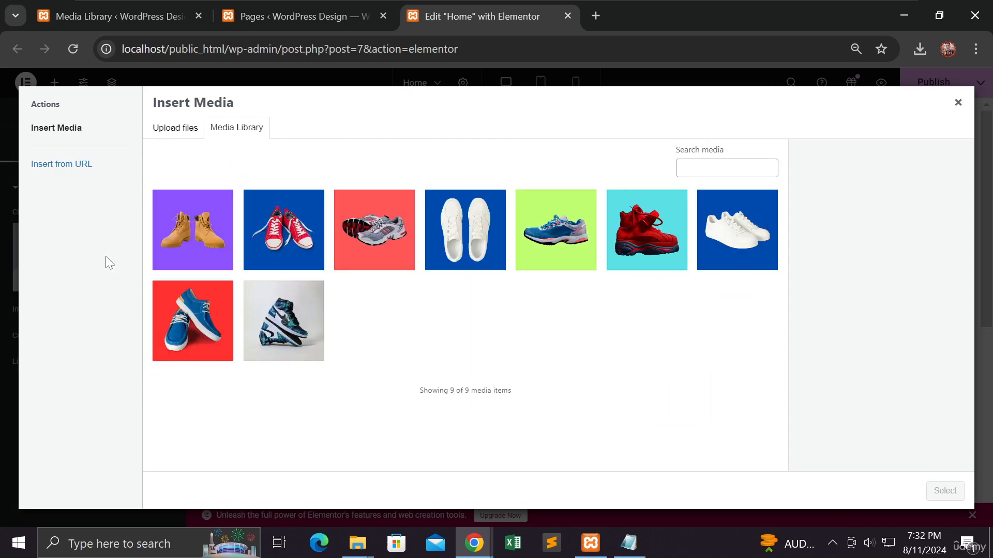
pyautogui.click(731, 268)
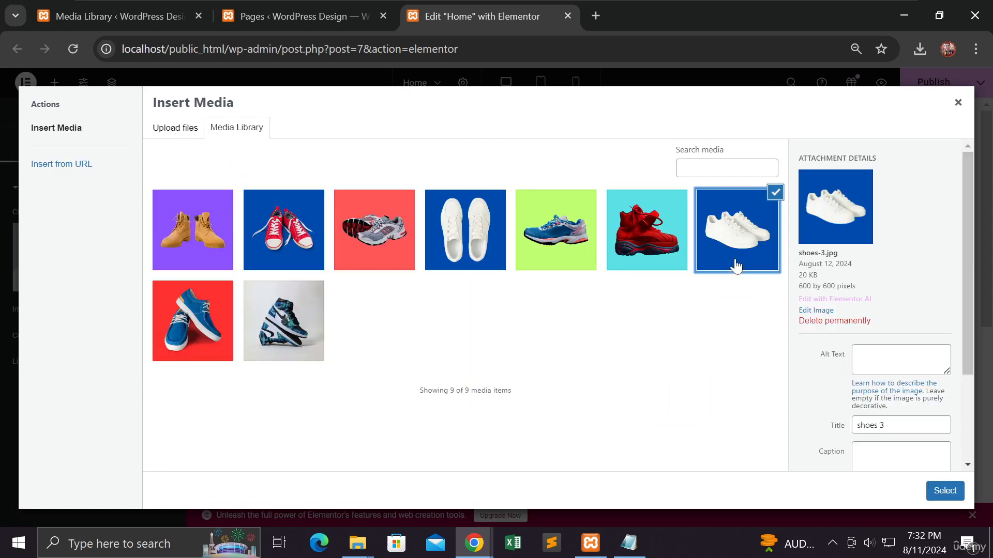
pyautogui.click(937, 491)
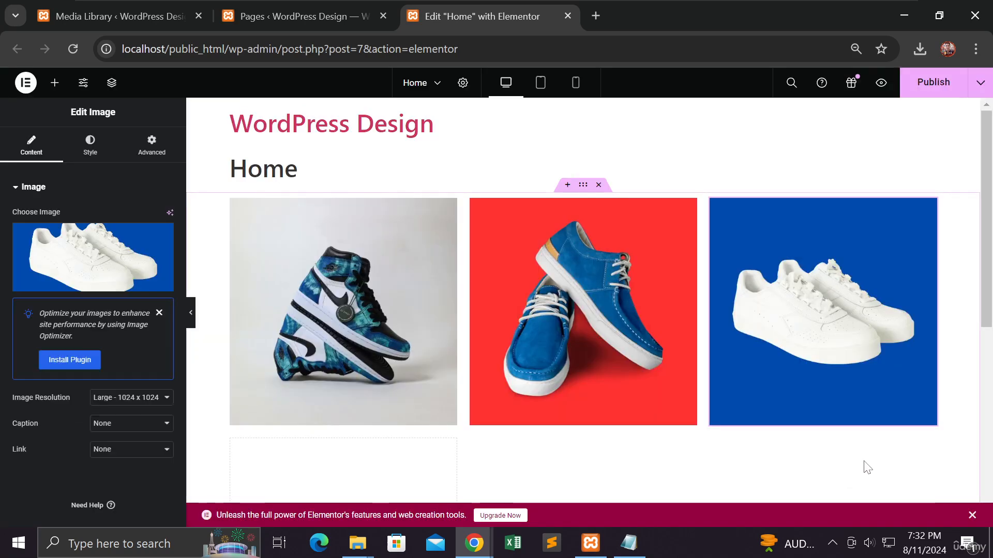
# Step: Place an Image widget in the first cell of the grid's second row and set its image to shoes-4.jpg
pyautogui.scroll(-3, 528, 349)
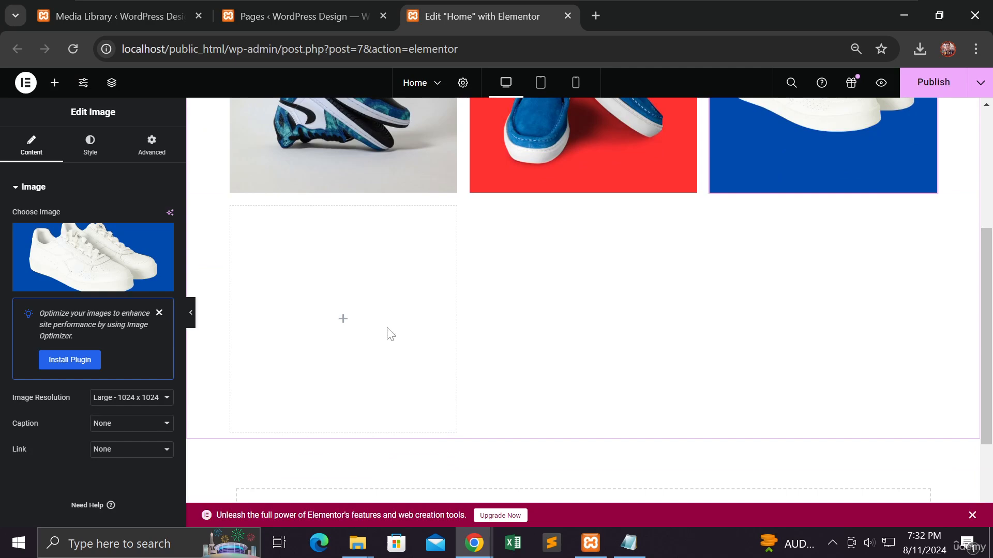
pyautogui.scroll(5, 387, 333)
pyautogui.scroll(-4, 387, 332)
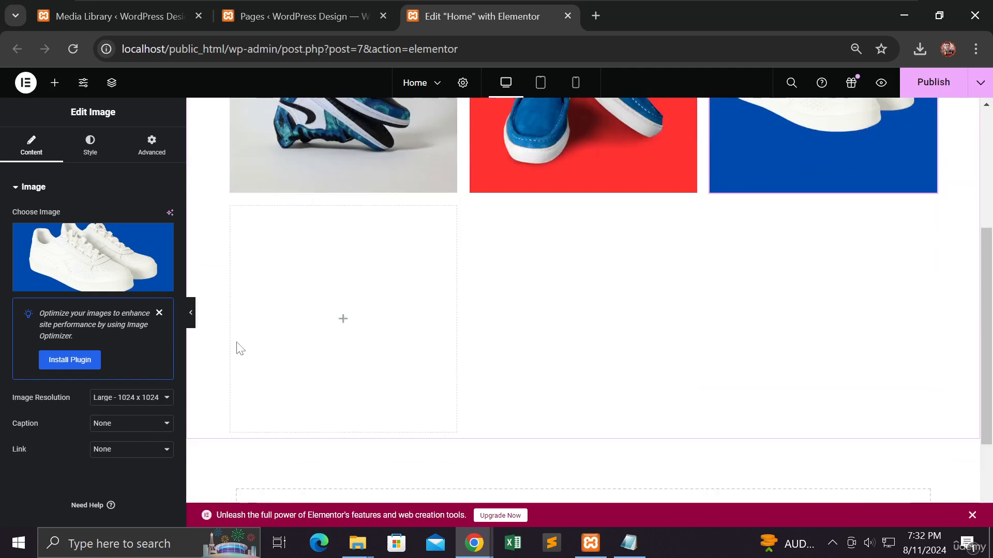
pyautogui.click(343, 327)
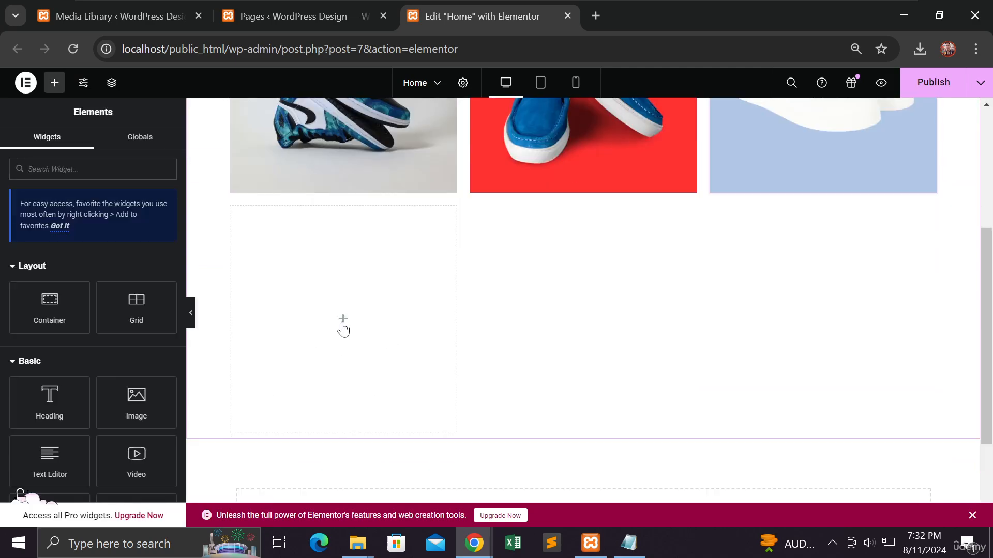
pyautogui.click(147, 397)
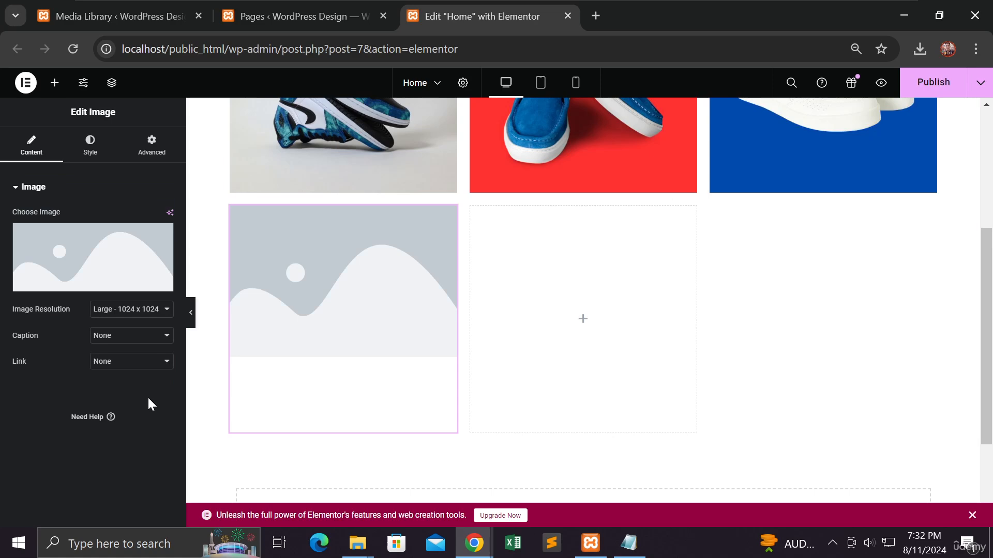
pyautogui.click(112, 251)
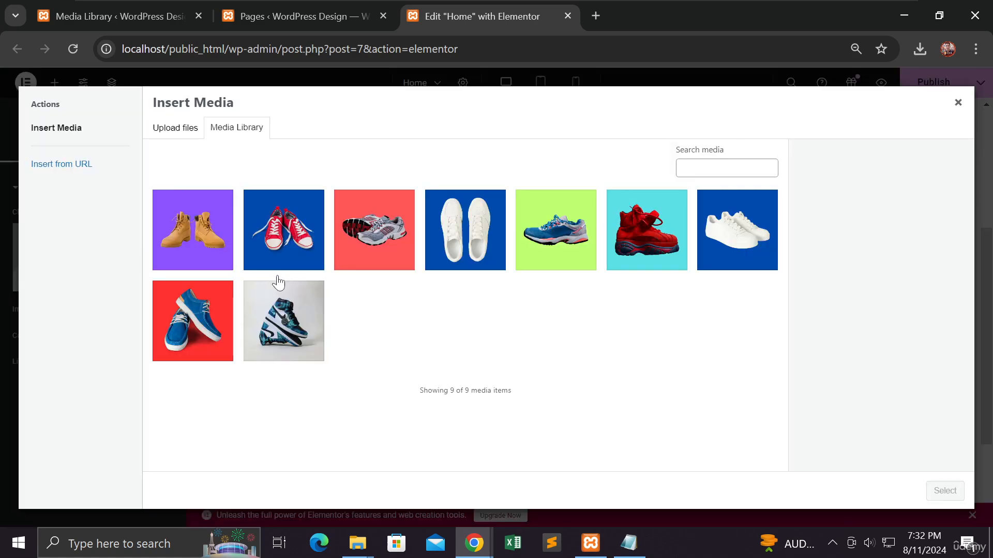
pyautogui.click(637, 251)
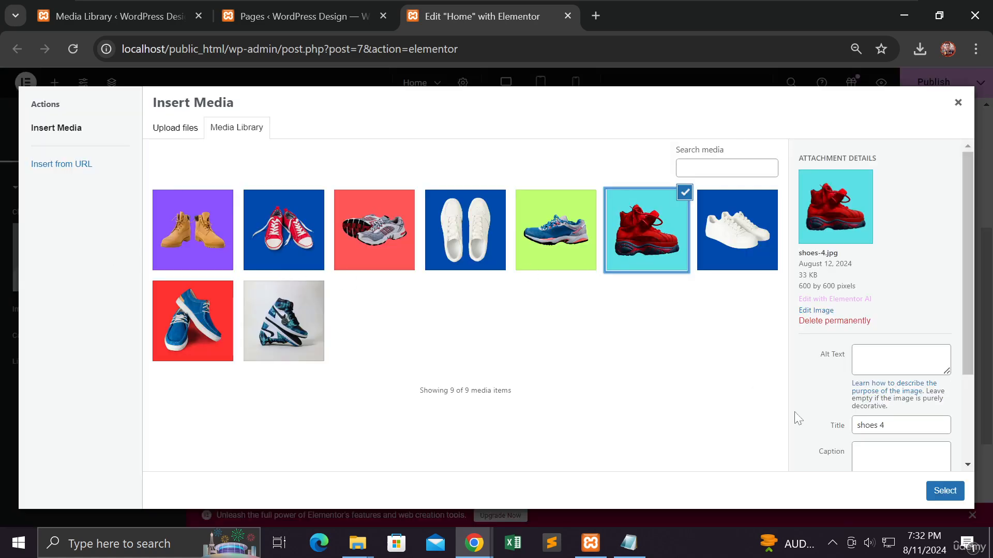
pyautogui.click(944, 491)
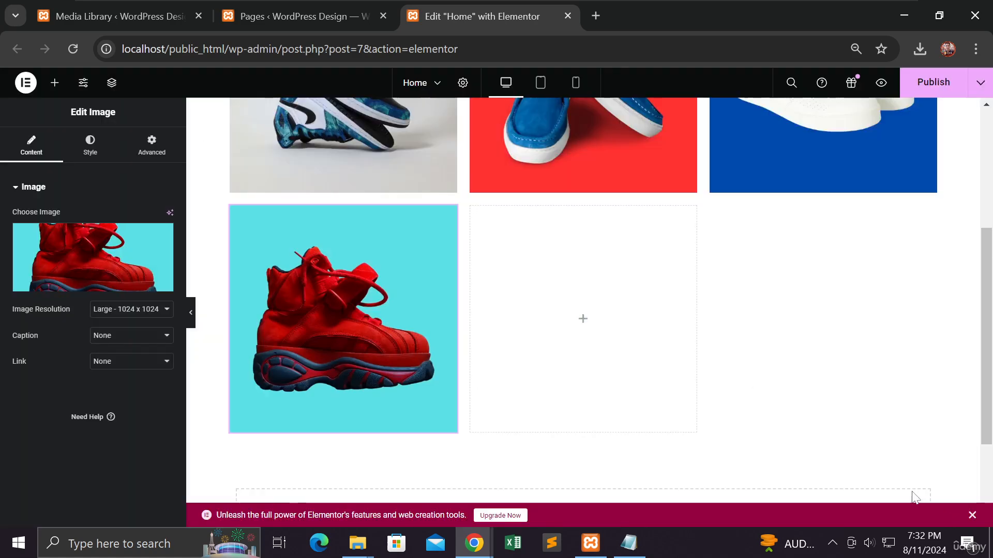
# Step: Fill the grid's fifth cell with an Image widget showing the blue running shoe on a lime green background
pyautogui.click(582, 320)
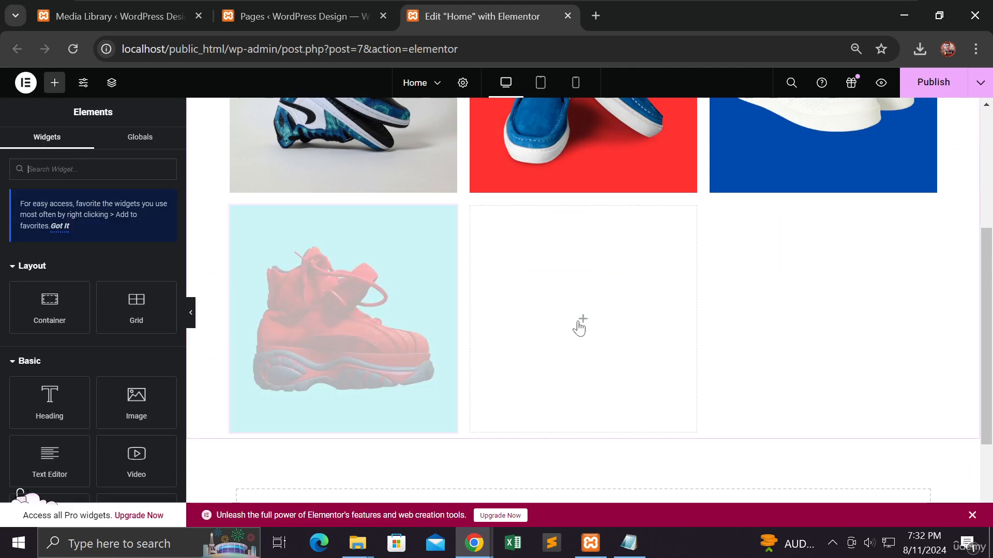
pyautogui.click(136, 406)
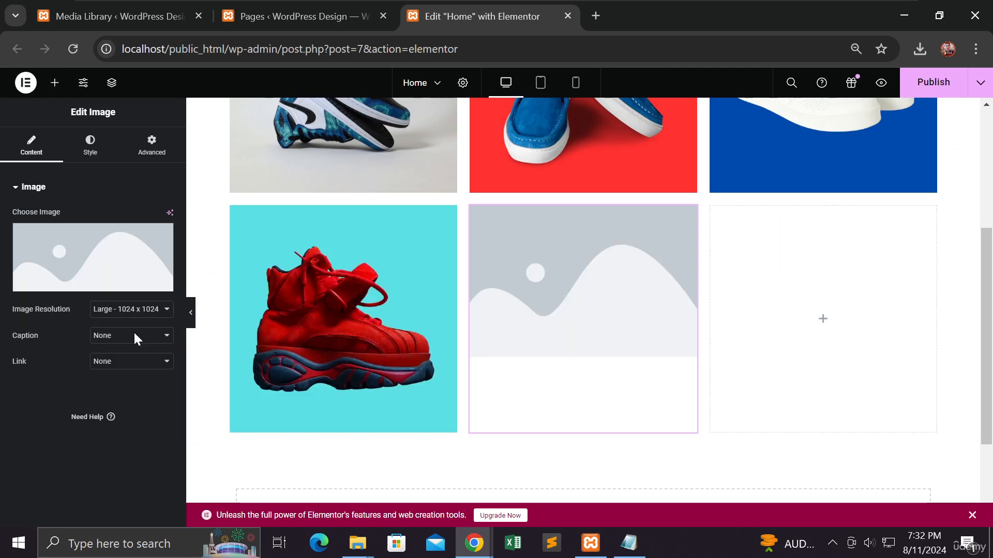
pyautogui.click(116, 253)
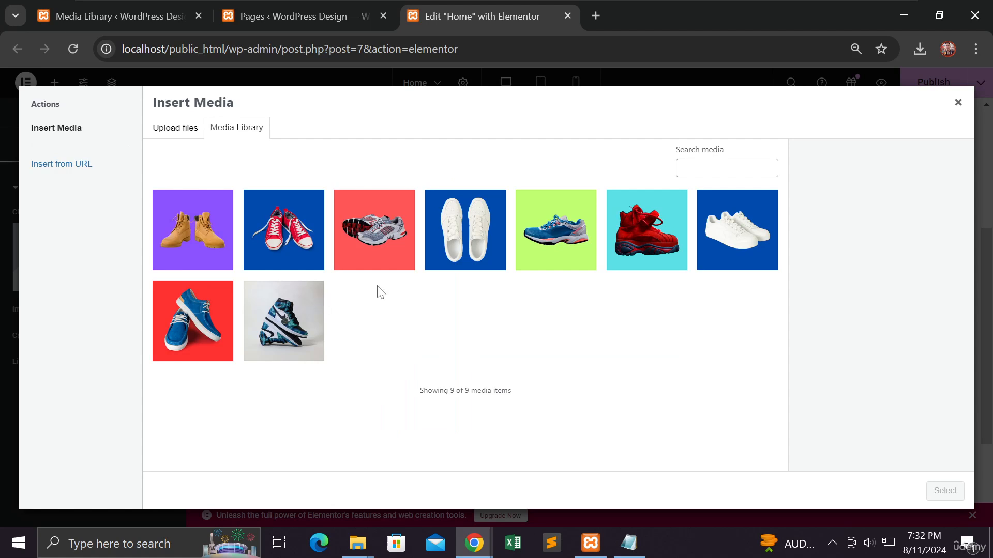
pyautogui.click(569, 253)
pyautogui.click(945, 492)
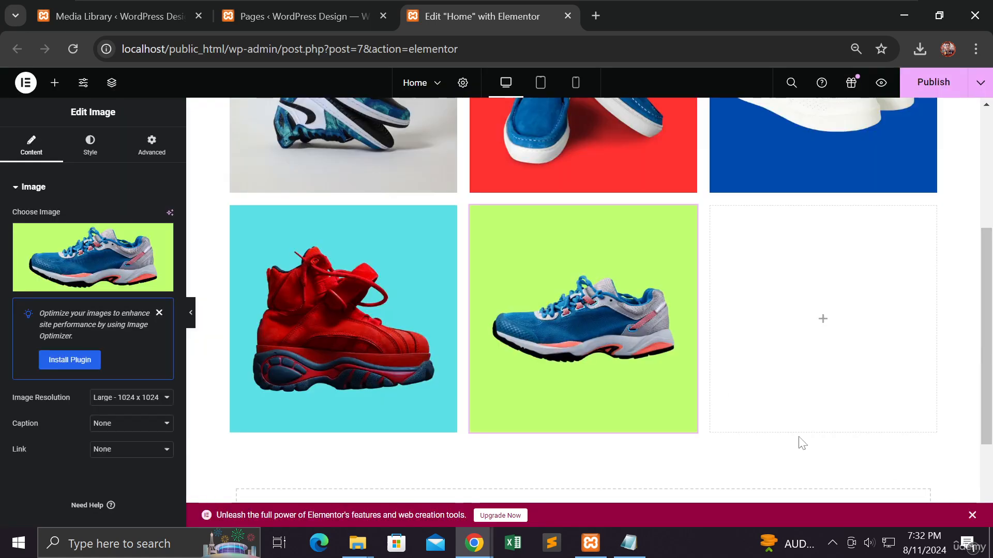
# Step: Place an Image widget in the grid's sixth cell and set its image to shoes-6.jpg from the Media Library
pyautogui.click(821, 321)
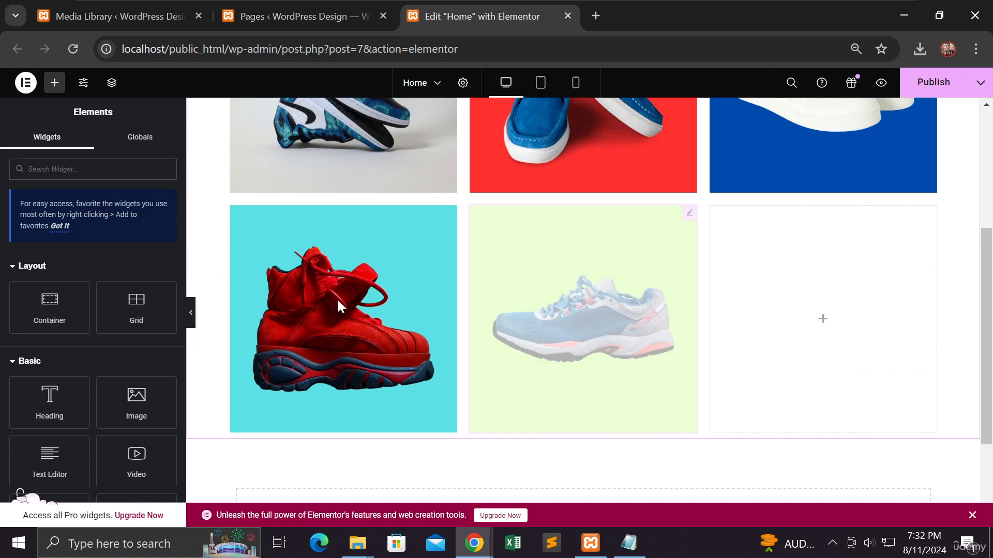
pyautogui.click(147, 409)
pyautogui.click(96, 262)
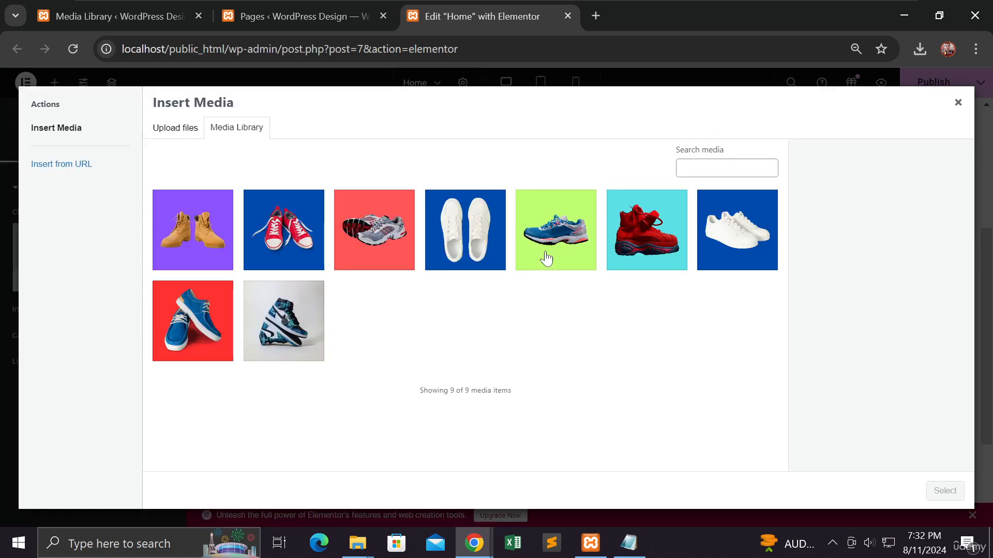
pyautogui.click(460, 240)
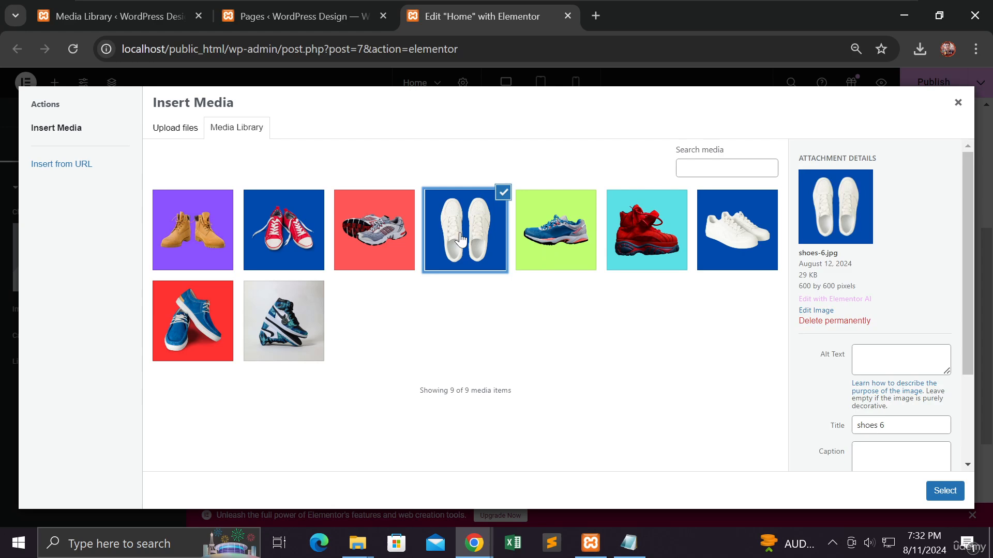
pyautogui.click(924, 491)
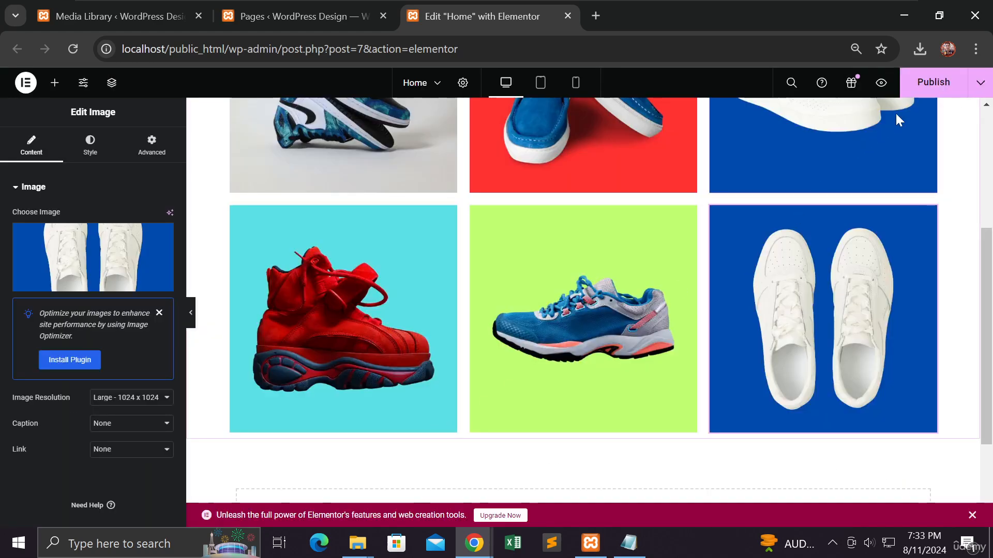
# Step: Publish the Home page and review the shoe grid in desktop view with the editing panel hidden
pyautogui.click(940, 86)
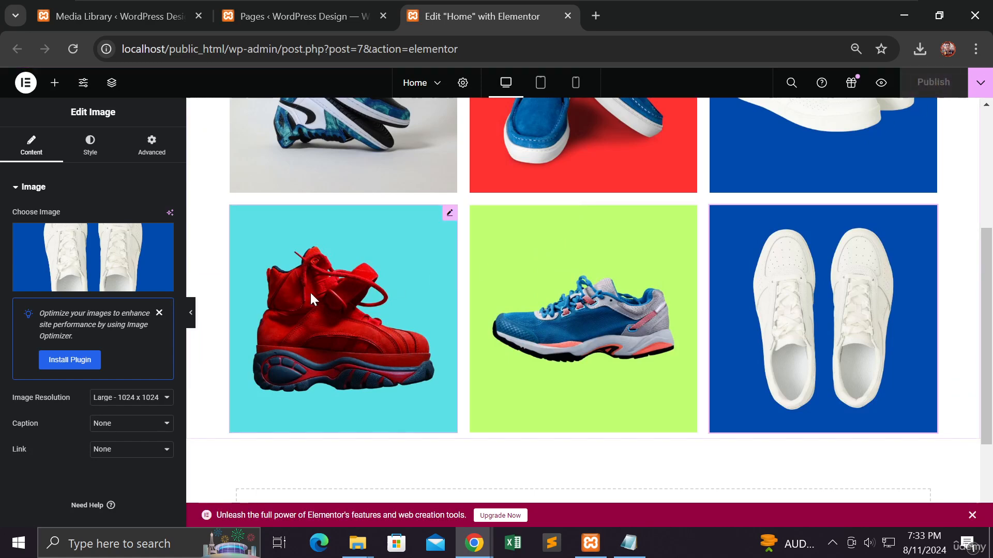
pyautogui.click(190, 313)
pyautogui.scroll(4, 293, 291)
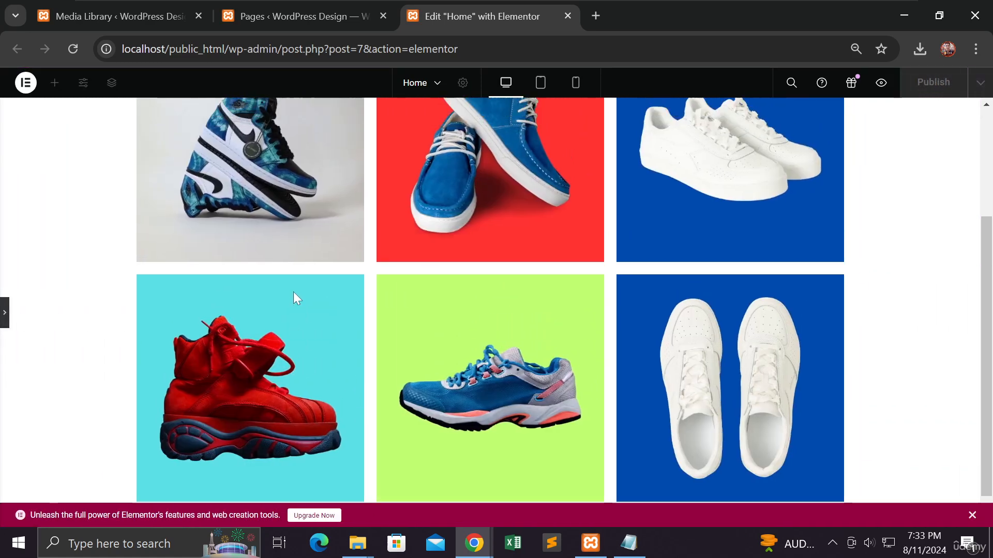
pyautogui.scroll(-4, 293, 291)
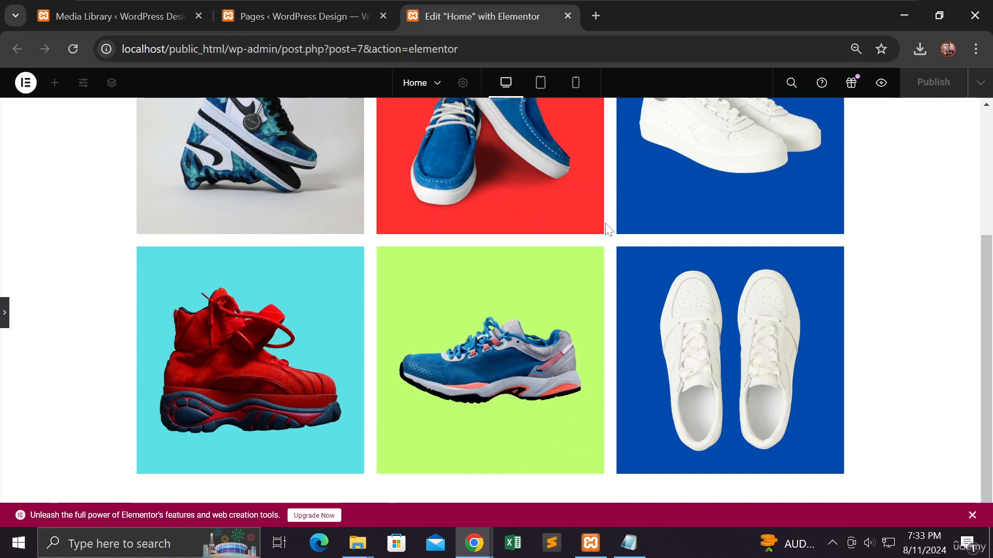
pyautogui.scroll(1, 654, 325)
pyautogui.scroll(2, 653, 319)
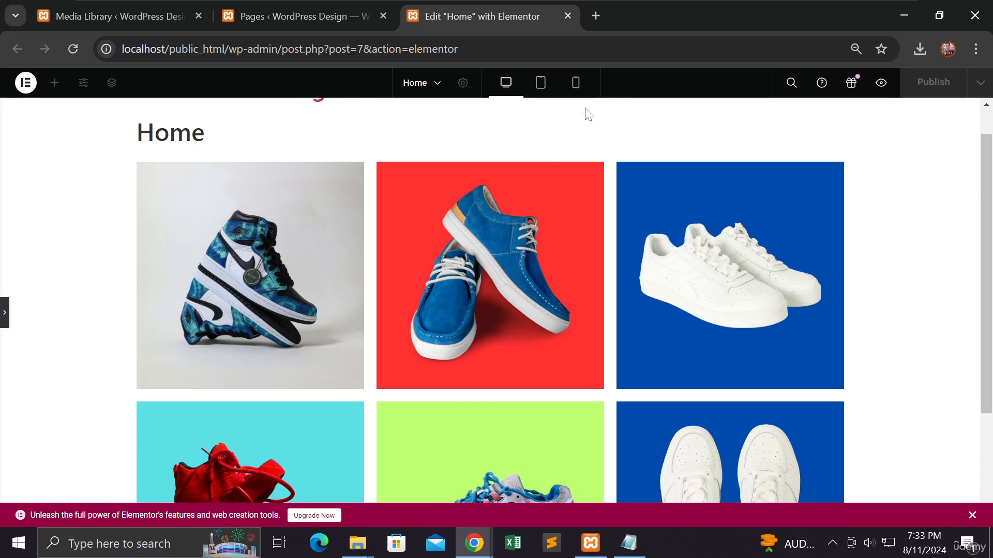
# Step: Preview the page in mobile view and examine how the shoe images are arranged from start to end
pyautogui.click(576, 88)
pyautogui.scroll(-12, 575, 92)
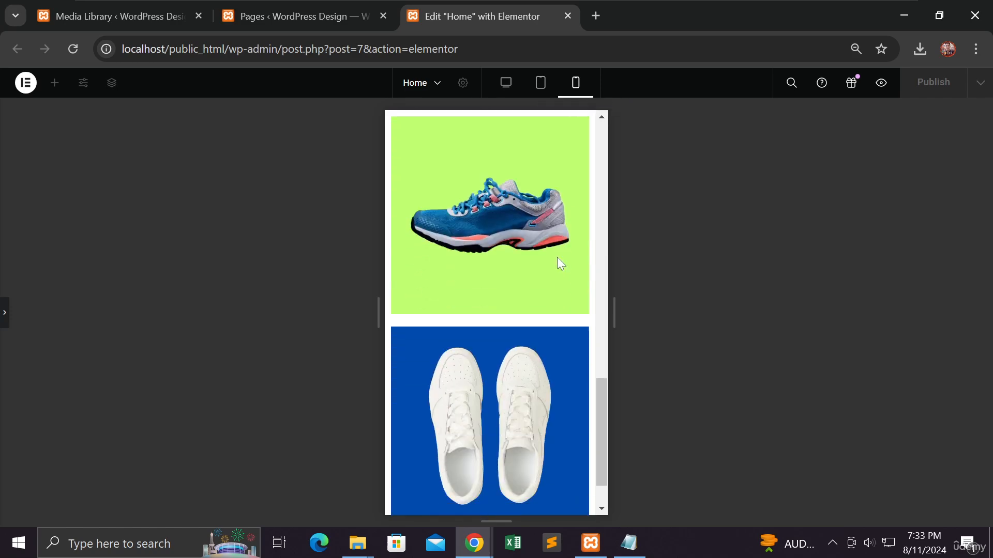
pyautogui.scroll(5, 554, 260)
pyautogui.scroll(8, 554, 263)
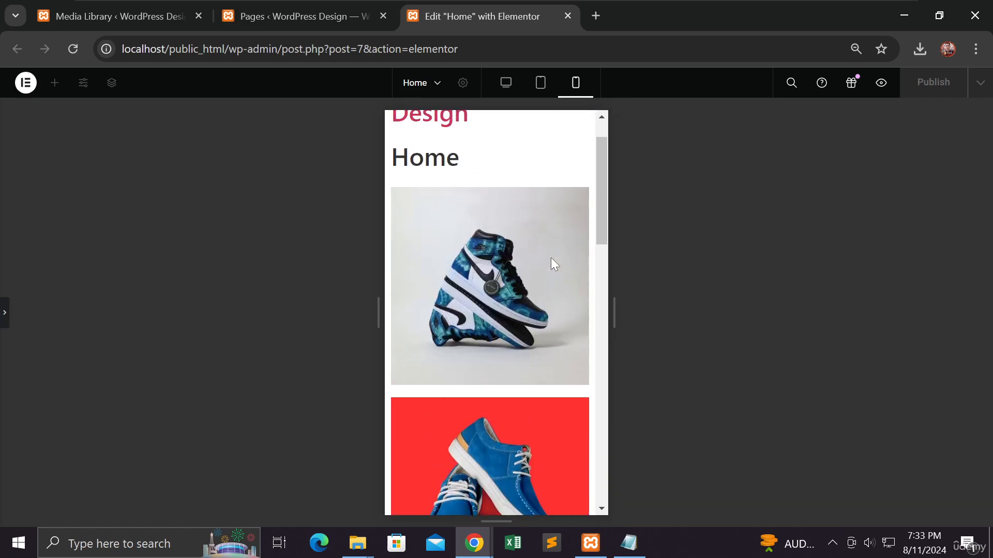
pyautogui.scroll(-10, 551, 257)
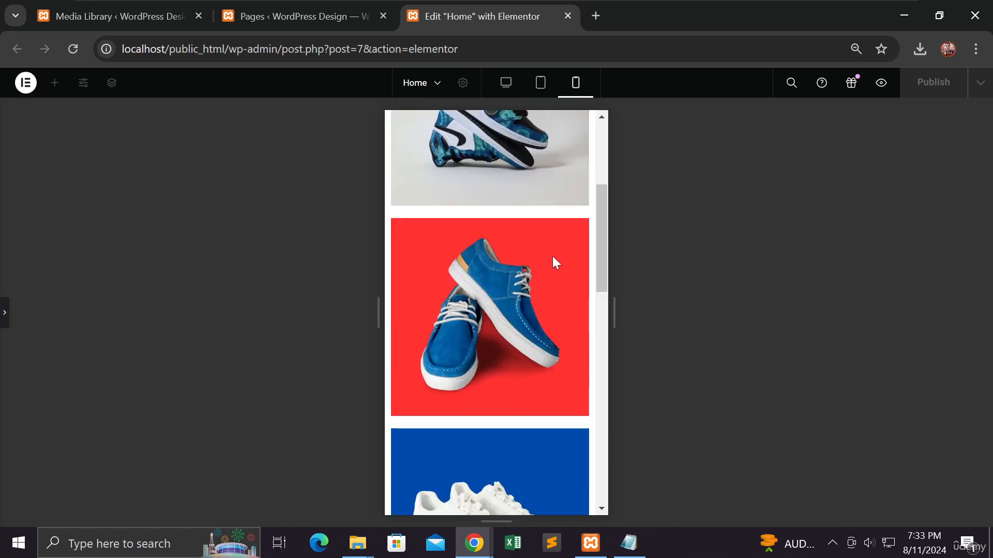
pyautogui.scroll(-4, 553, 257)
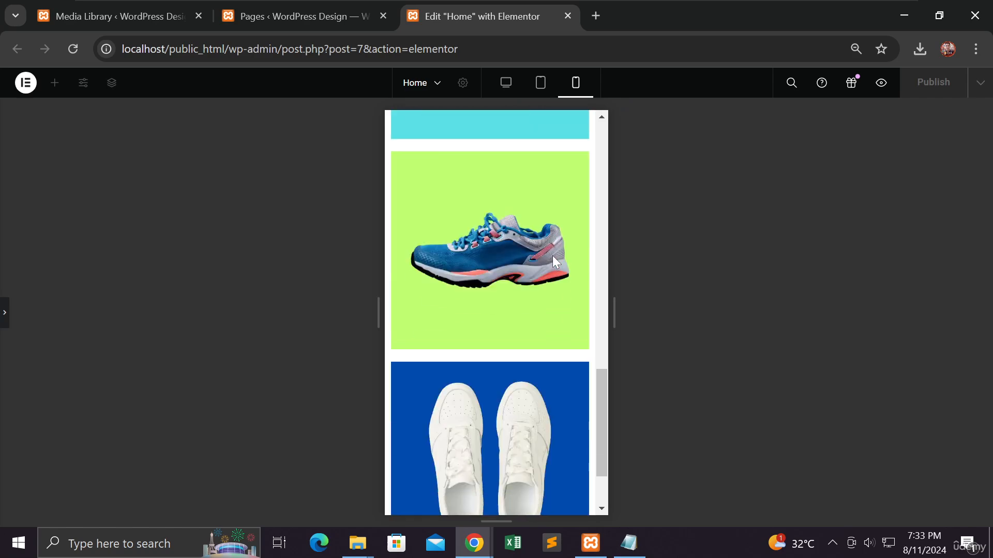
pyautogui.scroll(12, 553, 255)
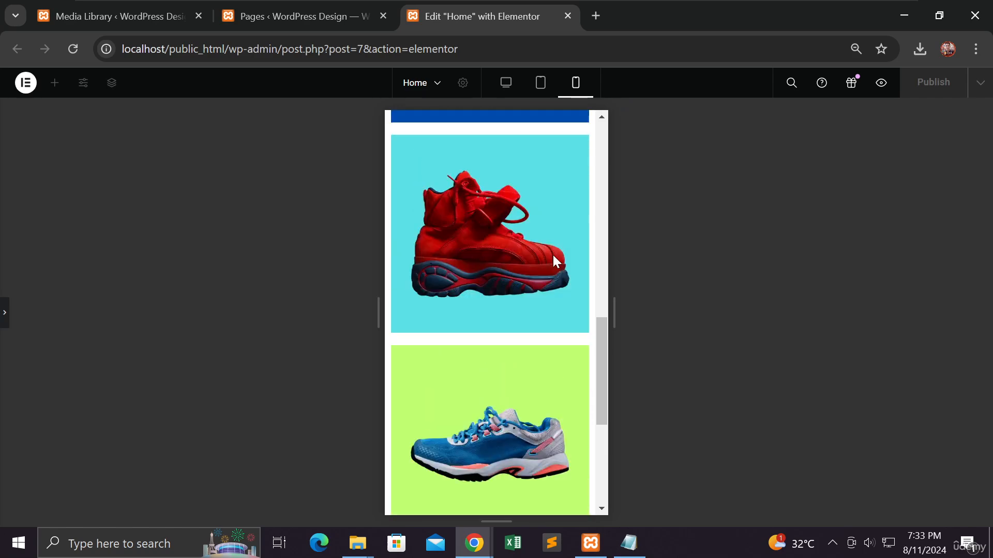
pyautogui.scroll(6, 553, 254)
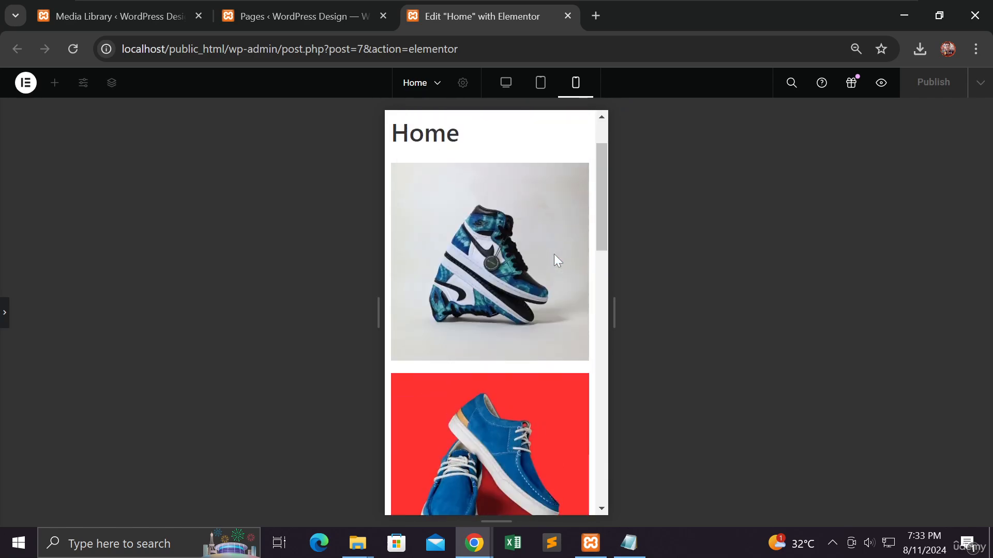
# Step: Preview the page in tablet view, examine the shoe grid's layout, and restore the editing panel
pyautogui.click(541, 97)
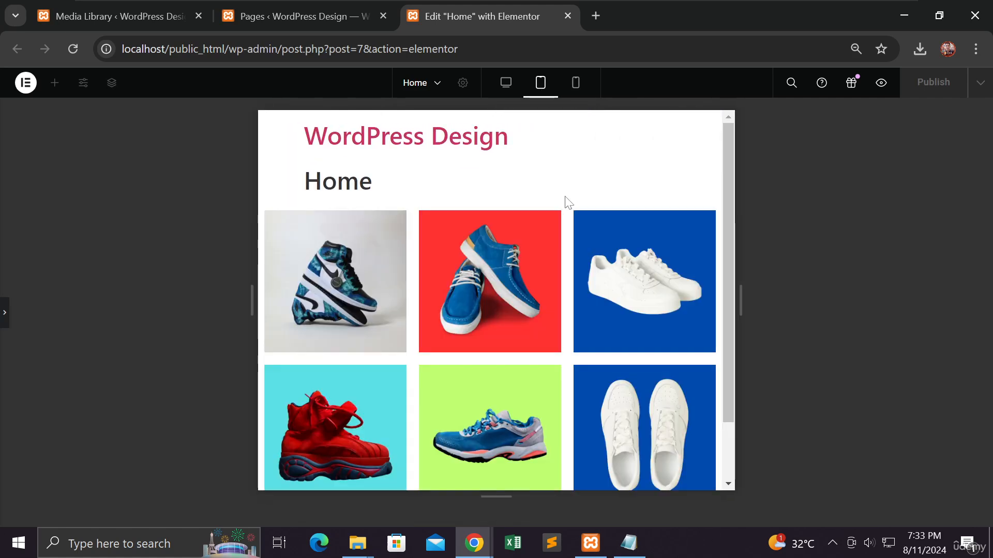
pyautogui.scroll(-2, 567, 203)
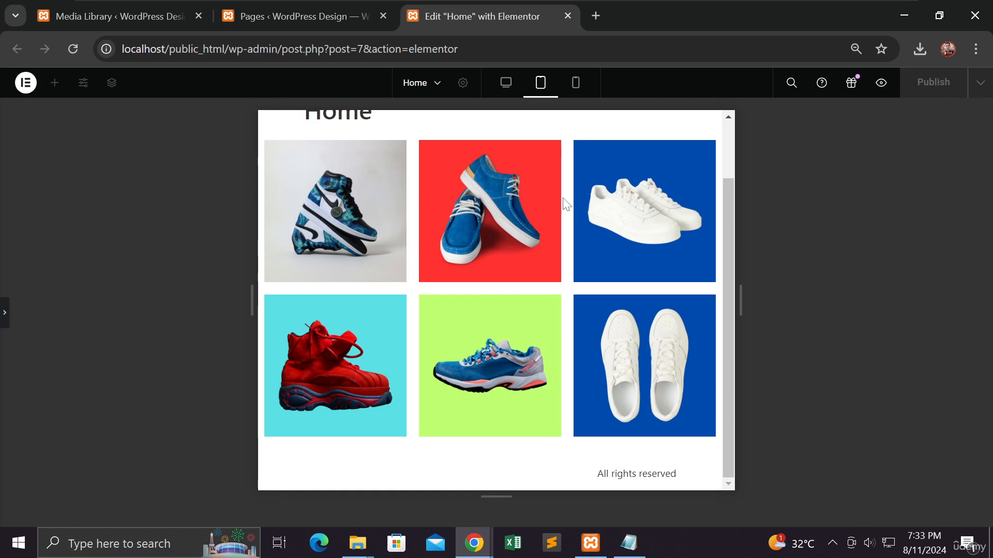
pyautogui.scroll(2, 567, 203)
pyautogui.scroll(-2, 566, 204)
pyautogui.scroll(2, 472, 196)
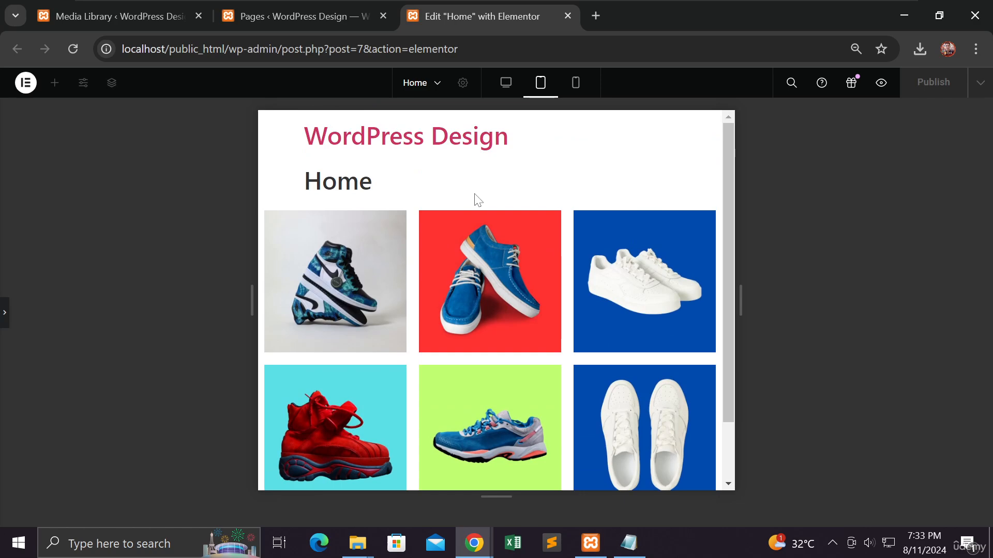
pyautogui.scroll(-2, 476, 200)
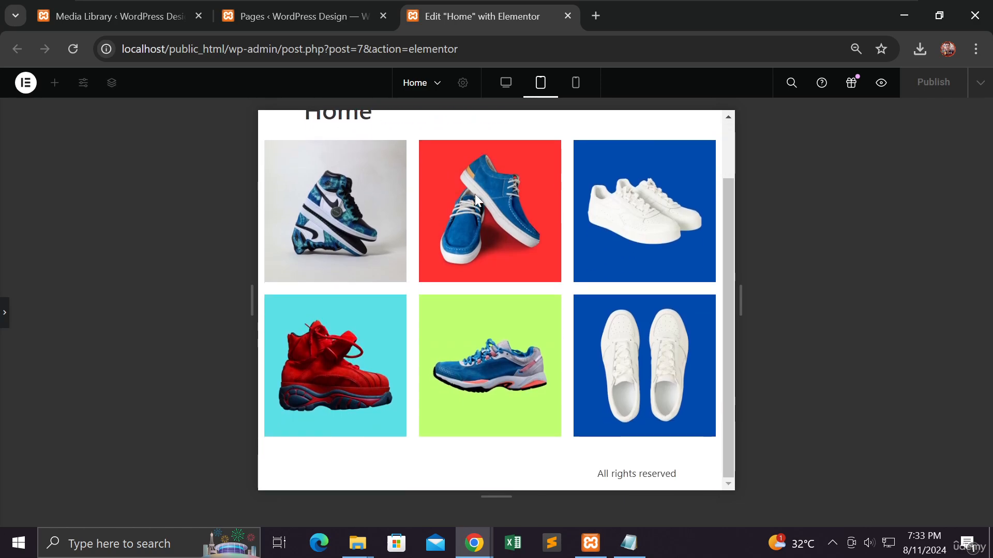
pyautogui.scroll(2, 476, 199)
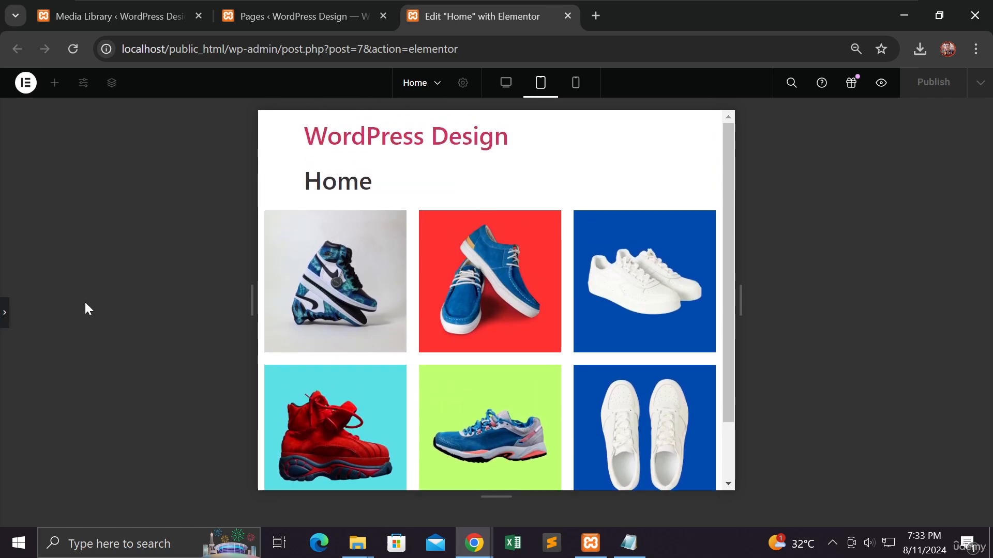
pyautogui.click(5, 313)
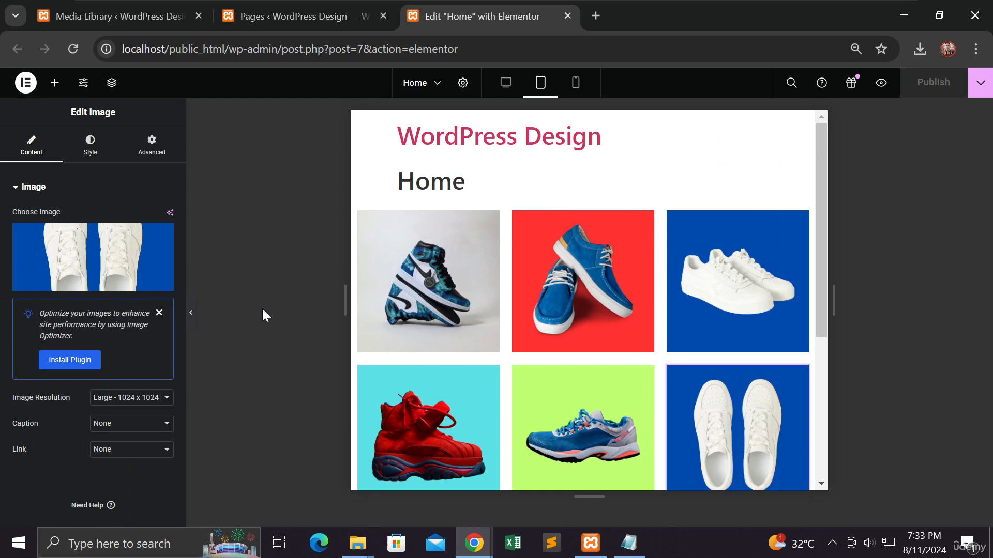
# Step: Open the Media Library for the grid's first image and check the pixel dimensions in its attachment details
pyautogui.click(429, 277)
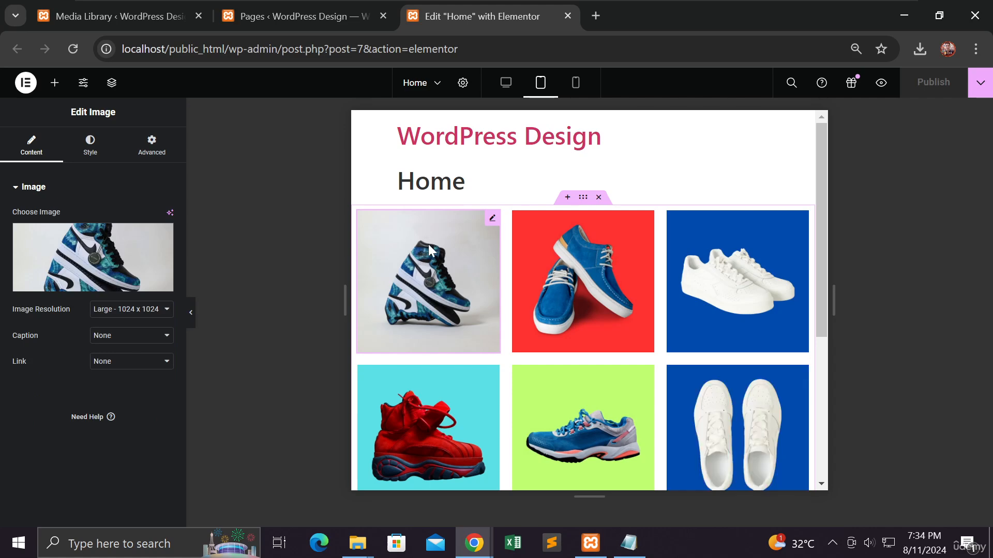
pyautogui.moveTo(127, 264)
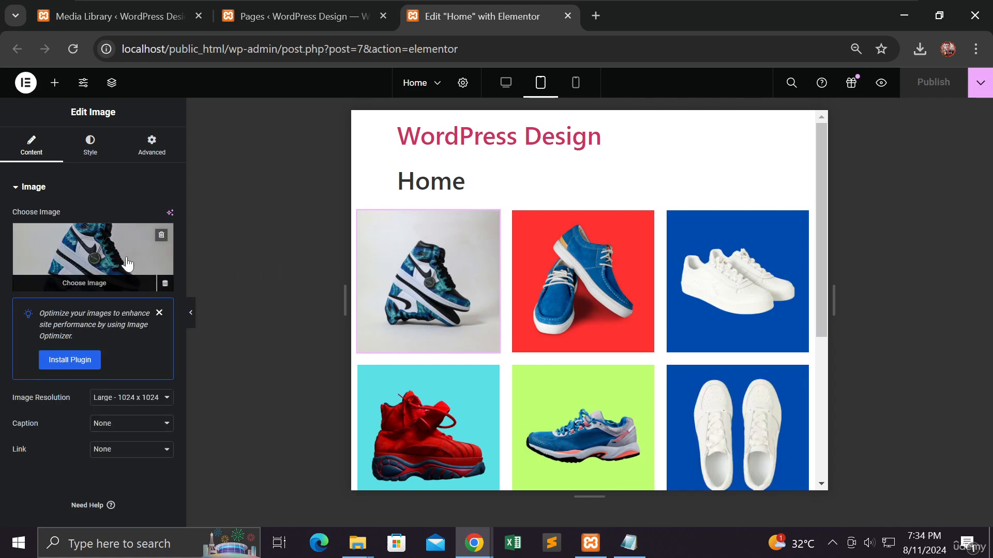
pyautogui.click(126, 257)
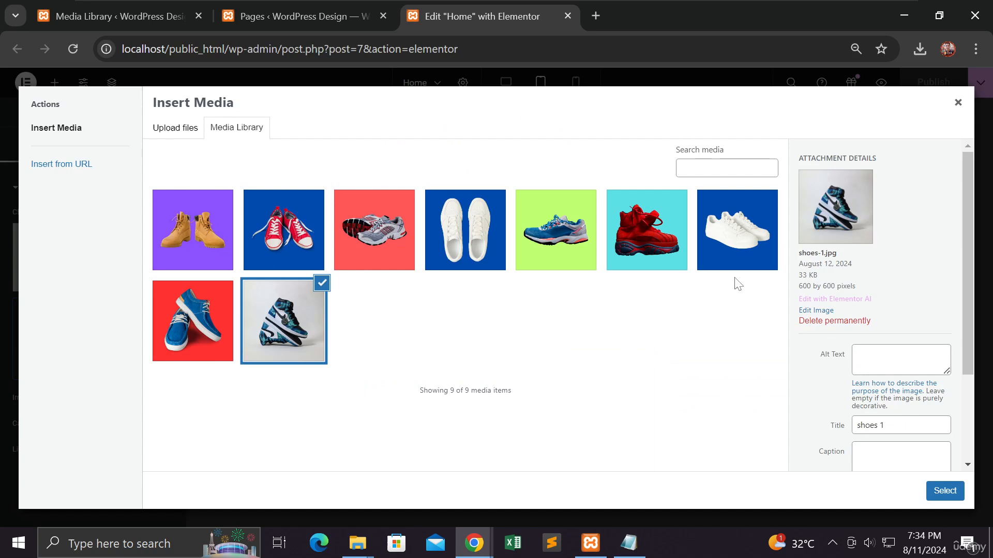
pyautogui.moveTo(863, 288); pyautogui.dragTo(798, 290)
pyautogui.click(783, 306)
pyautogui.press('super+plus')
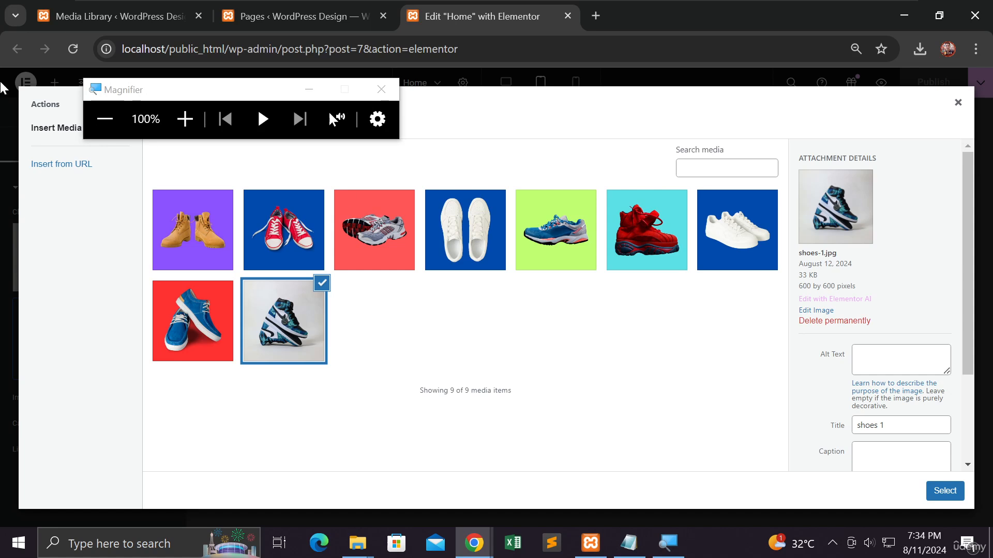
pyautogui.click(106, 120)
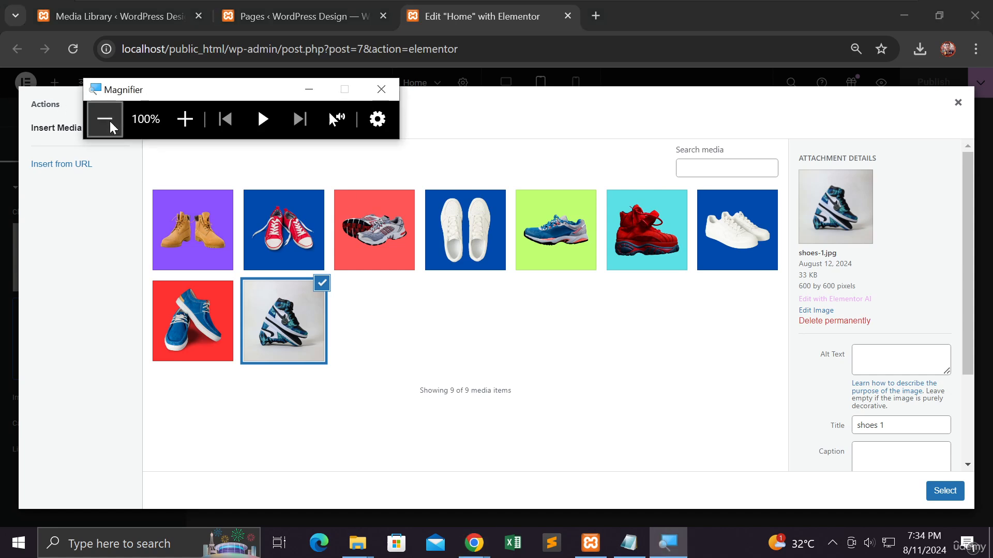
pyautogui.click(185, 119)
pyautogui.click(185, 119)
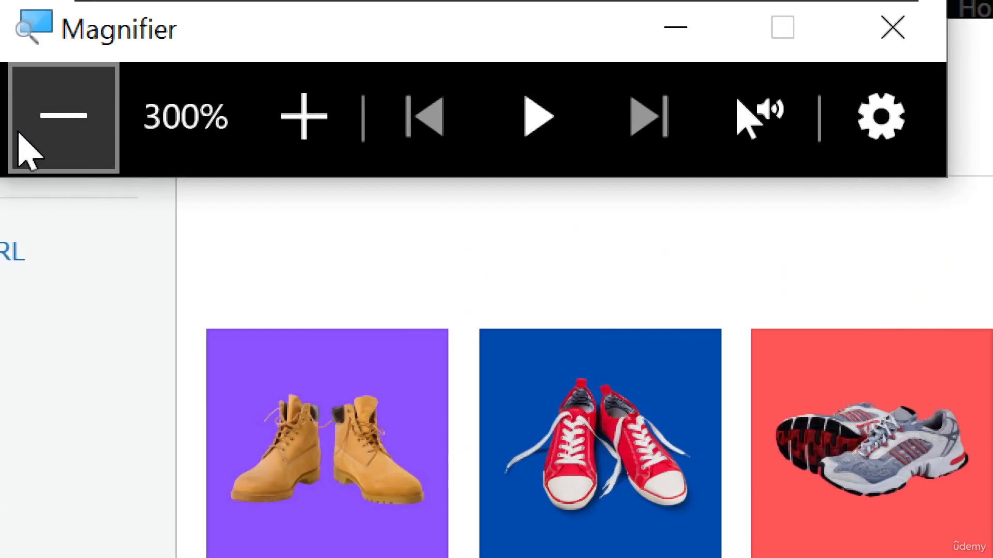
pyautogui.click(63, 116)
pyautogui.click(64, 116)
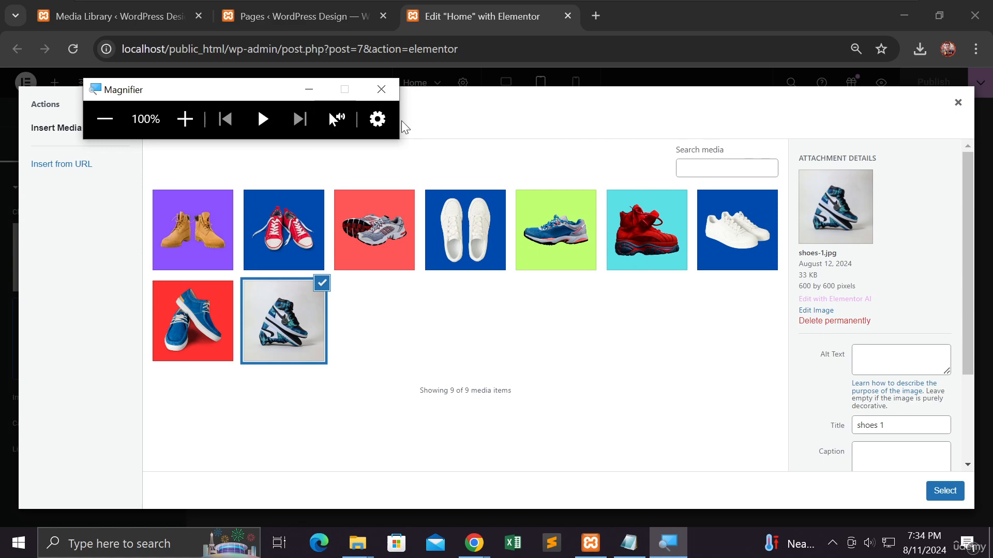
pyautogui.click(384, 98)
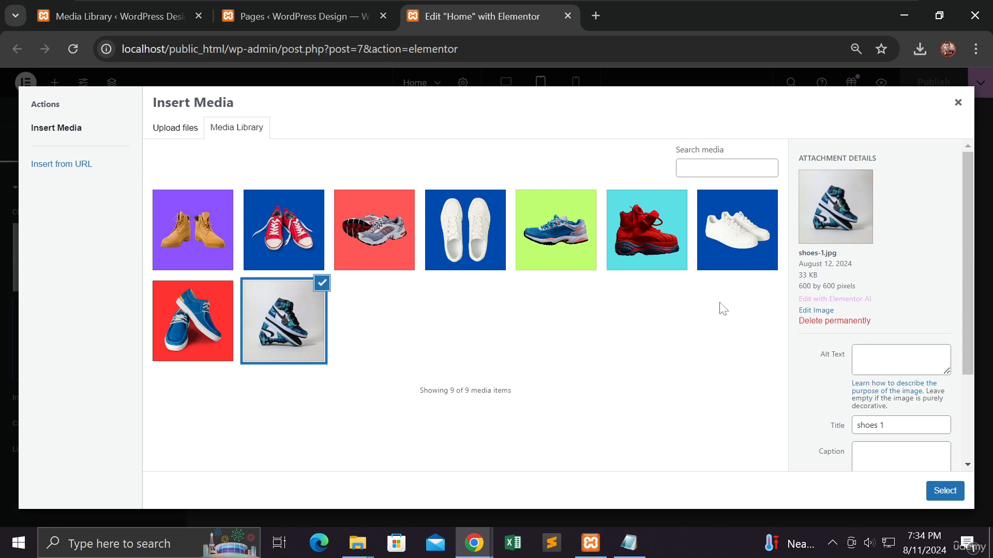
# Step: Compare the pixel dimensions of shoes-1.jpg and shoes-2.jpg in their attachment details
pyautogui.moveTo(856, 287); pyautogui.dragTo(800, 289)
pyautogui.click(897, 276)
pyautogui.moveTo(830, 285); pyautogui.dragTo(803, 286)
pyautogui.click(219, 324)
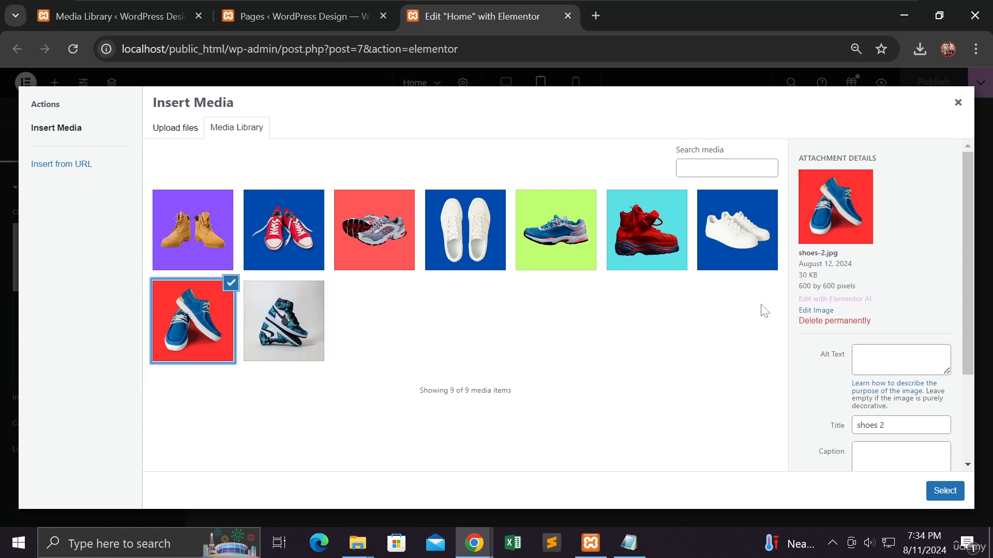
pyautogui.click(799, 286)
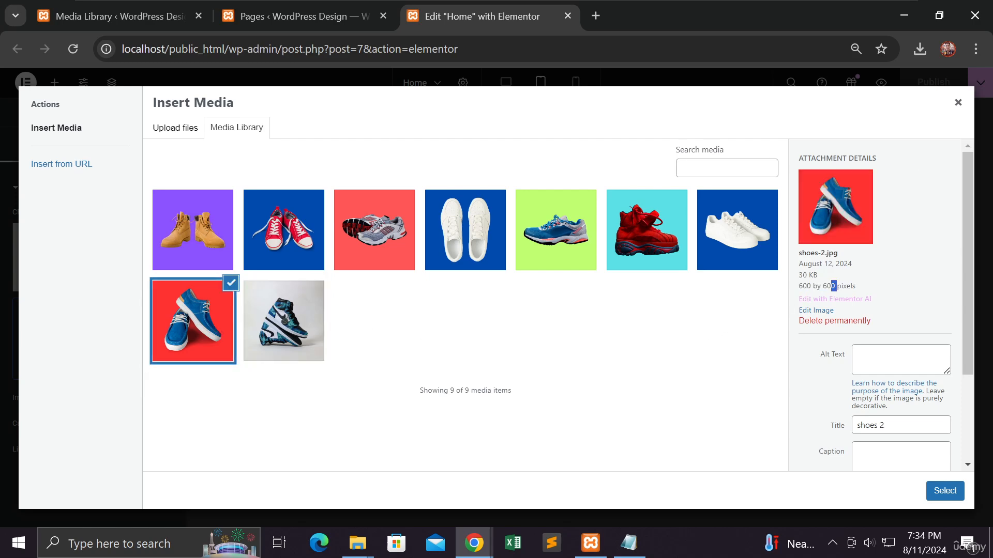
pyautogui.moveTo(830, 286); pyautogui.dragTo(803, 286)
# Step: Check the dimensions of shoes-3.jpg, the red boot, the green-background sneaker and shoes-6.jpg, and close the Media Library without replacing the image
pyautogui.click(742, 265)
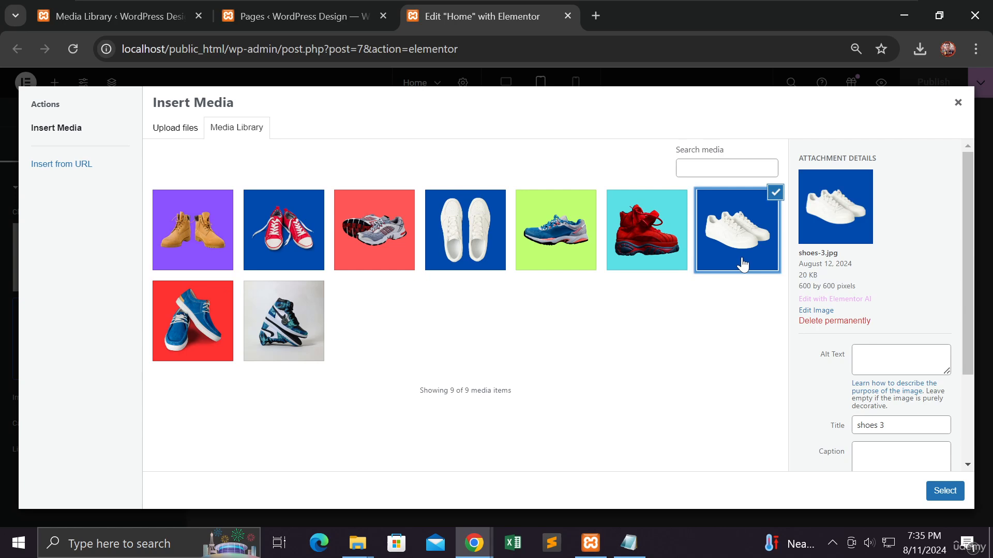
pyautogui.click(649, 262)
pyautogui.click(575, 261)
pyautogui.click(493, 261)
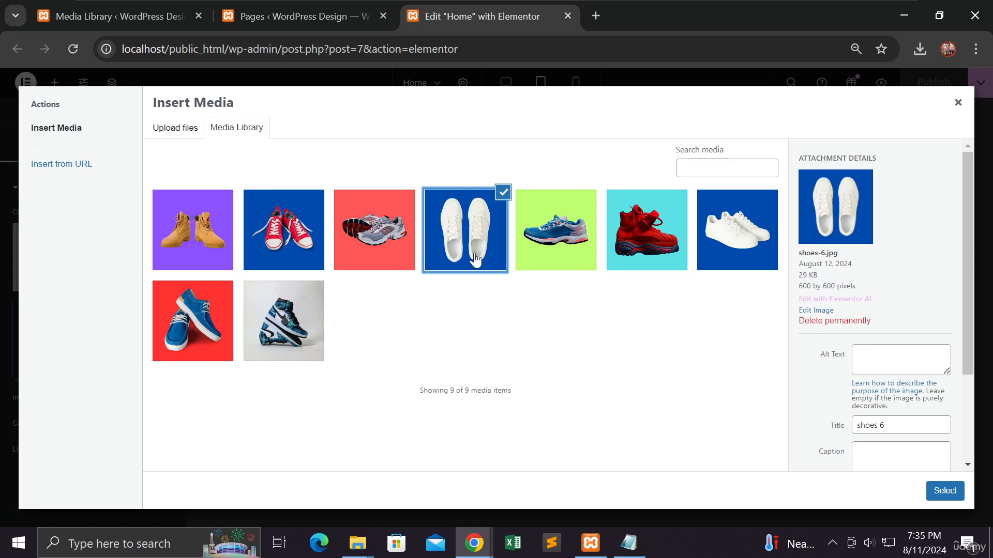
pyautogui.click(957, 103)
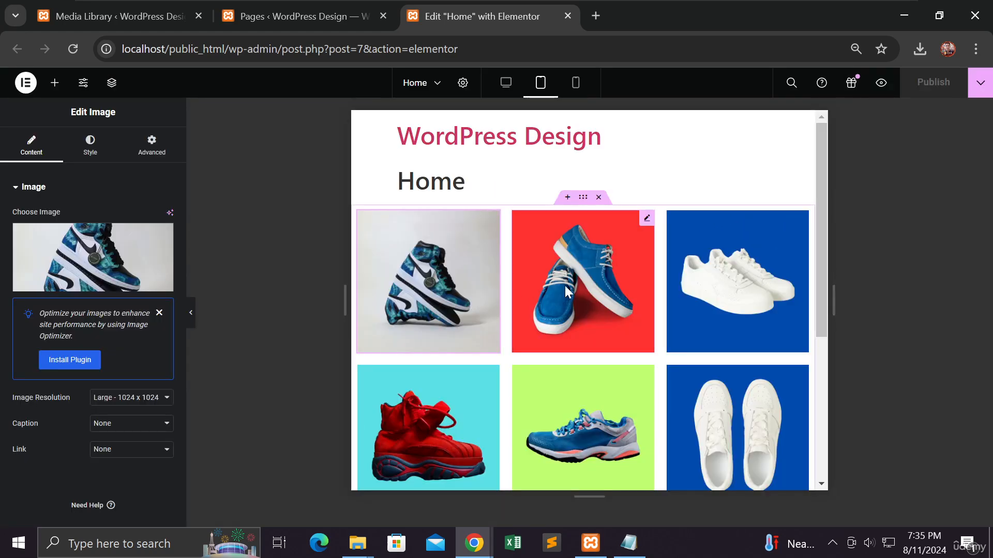
# Step: Review the whole shoe grid in tablet view and in desktop view with the editing panel hidden
pyautogui.scroll(-3, 719, 339)
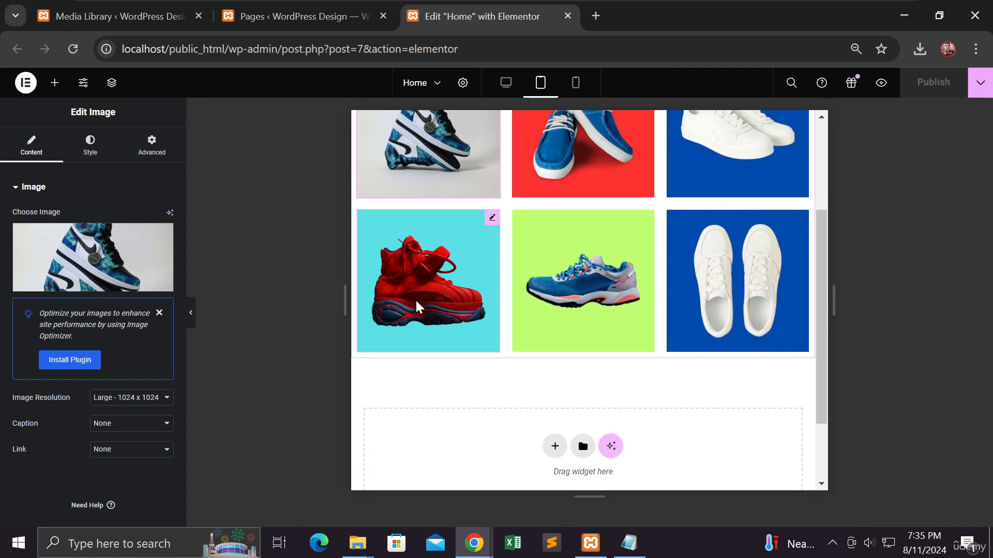
pyautogui.scroll(3, 415, 298)
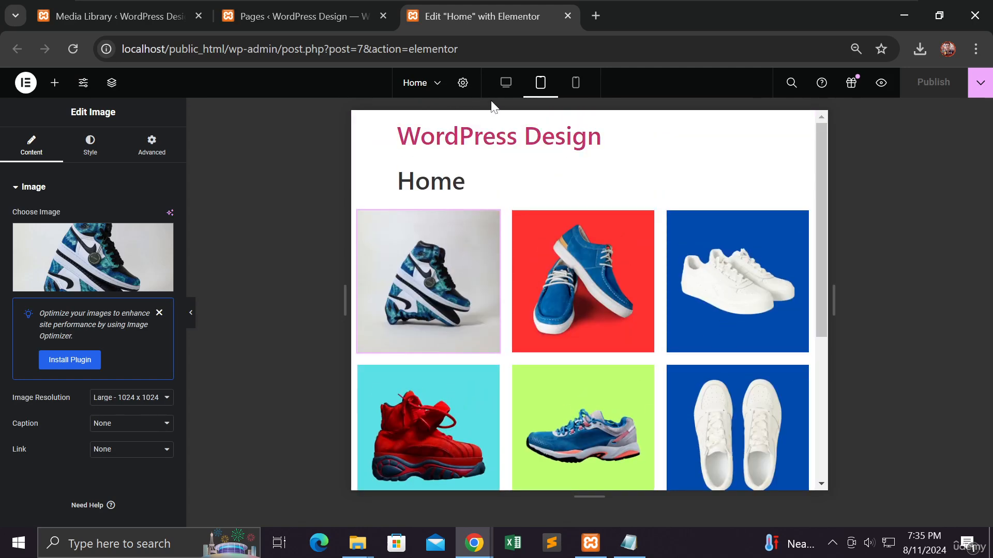
pyautogui.click(506, 85)
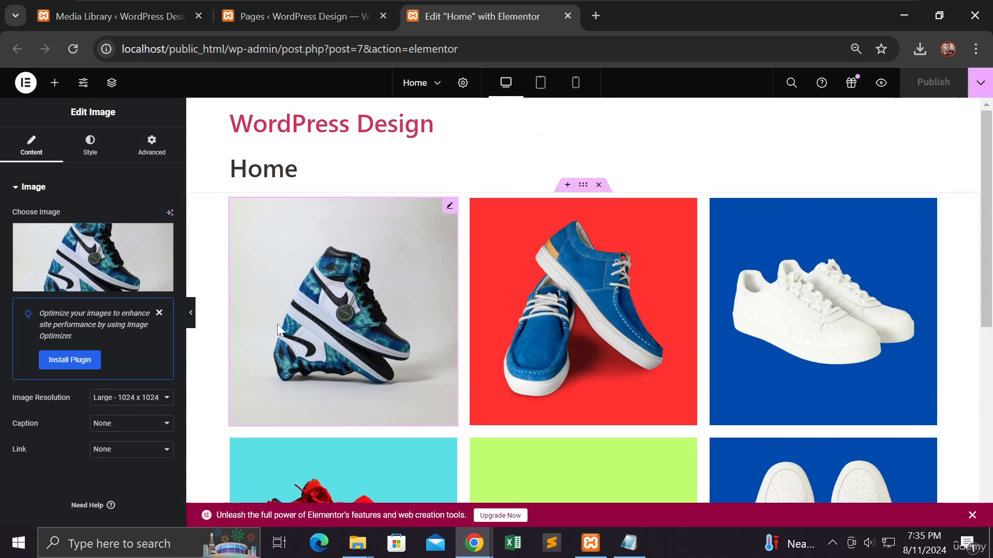
pyautogui.click(191, 313)
pyautogui.scroll(-3, 192, 322)
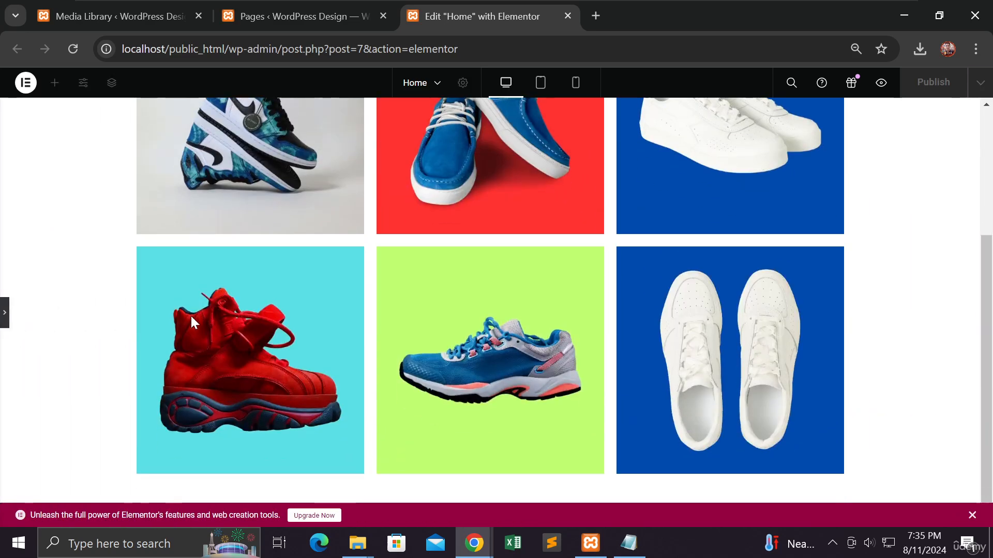
pyautogui.scroll(3, 192, 322)
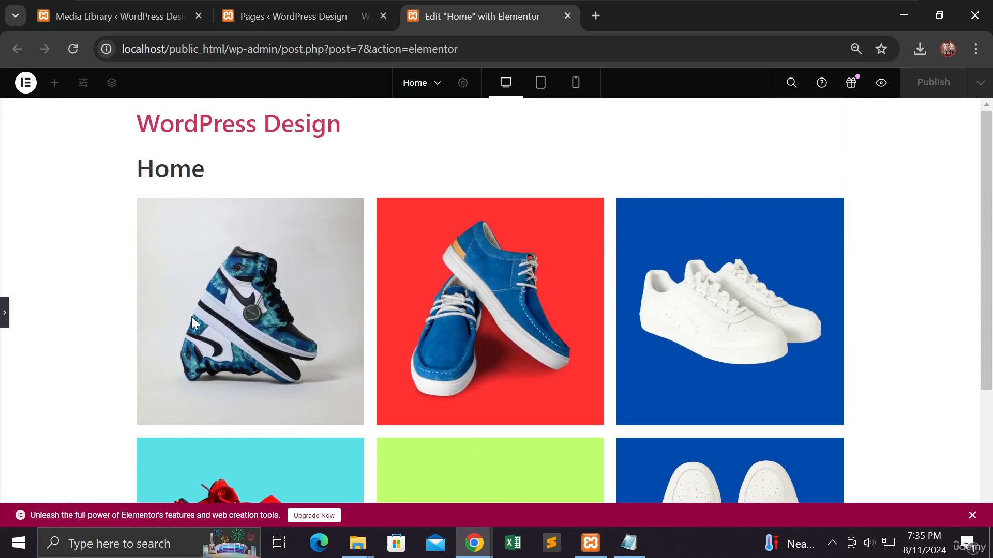
# Step: Switch to the browser window with the Uploading Files slide presentation
pyautogui.moveTo(477, 543)
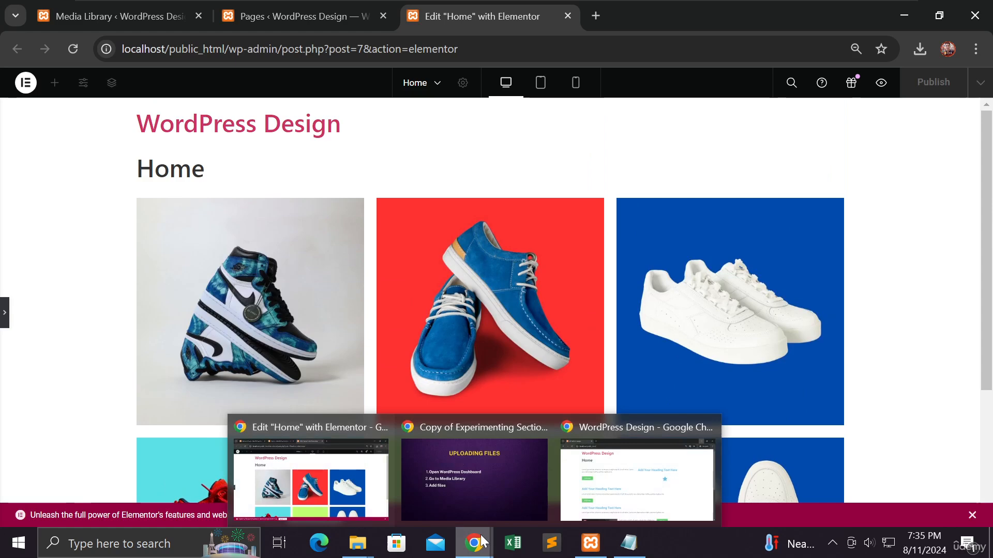
pyautogui.click(476, 494)
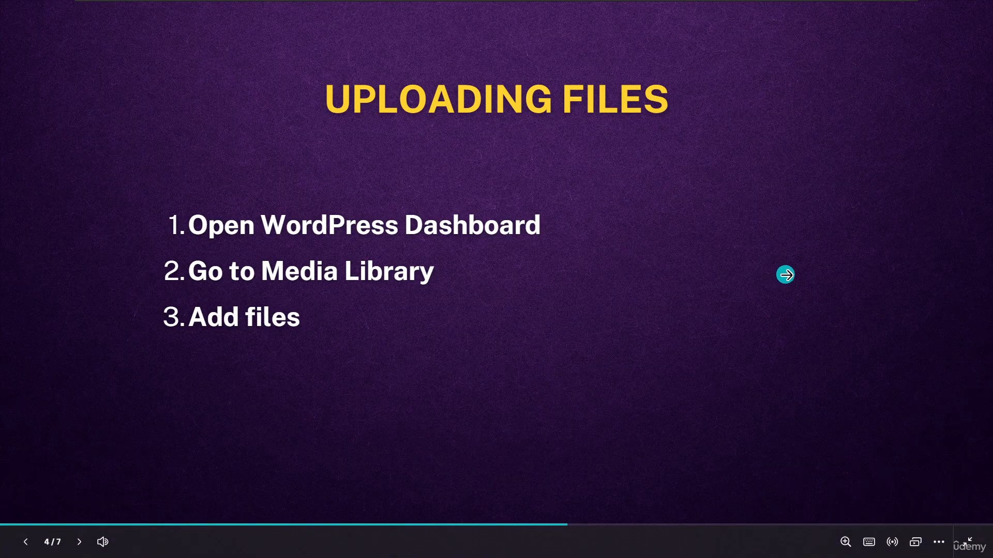